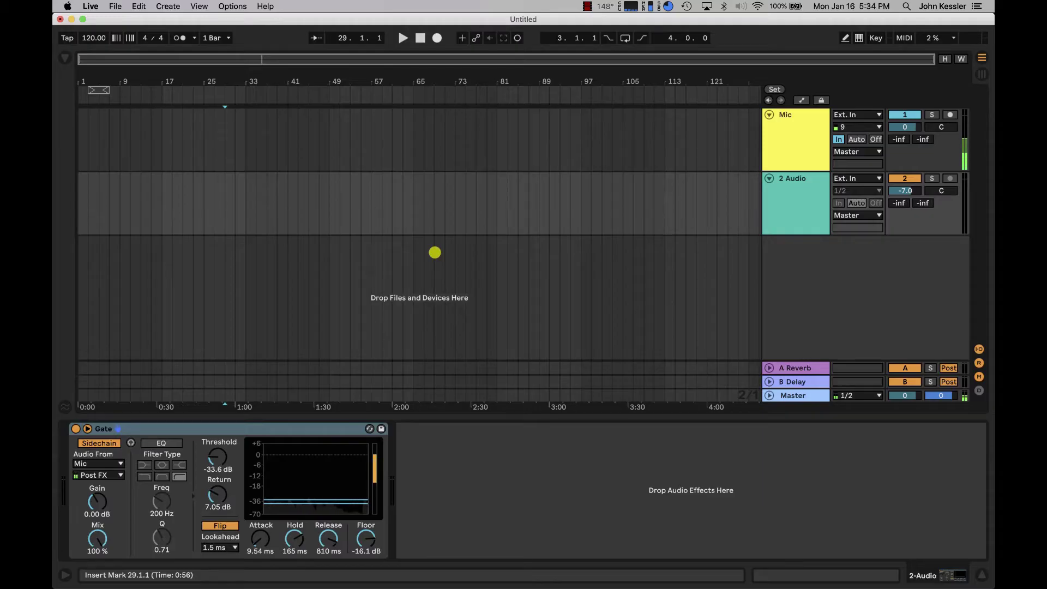
Import the 6_1_bounce audio file onto the second audio track and move the clip's start to bar 17.
left_click(778, 194)
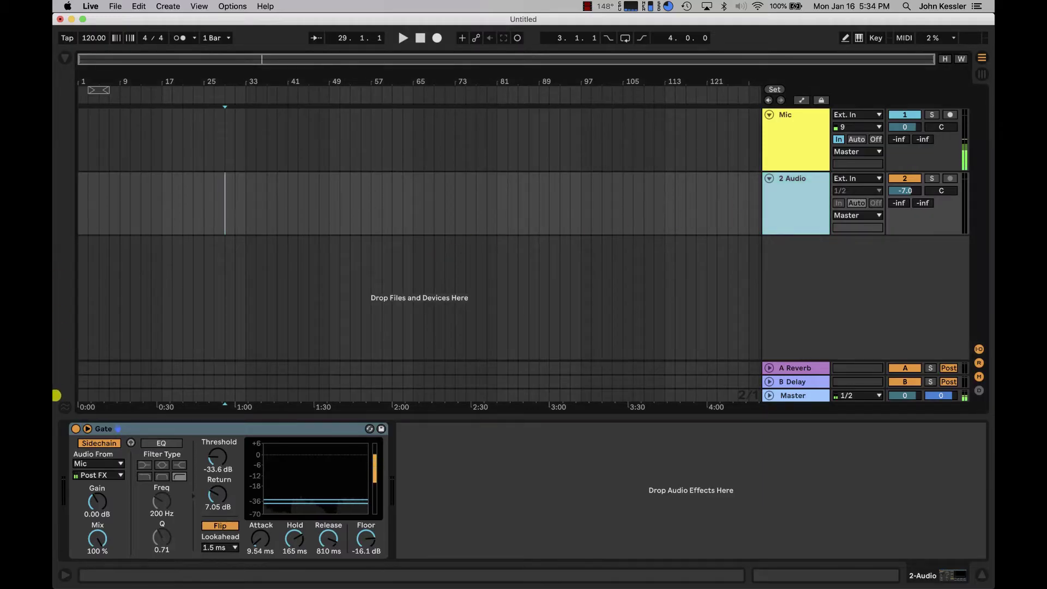
left_click(66, 575)
left_click(65, 575)
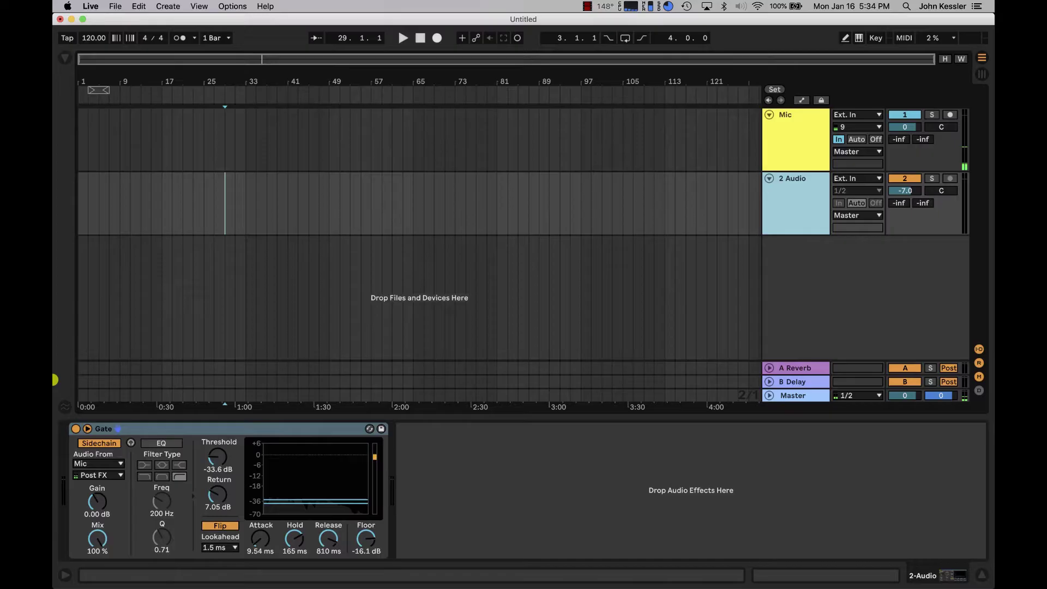
left_click(61, 58)
left_click_drag(214, 200, 442, 187)
left_click(59, 61)
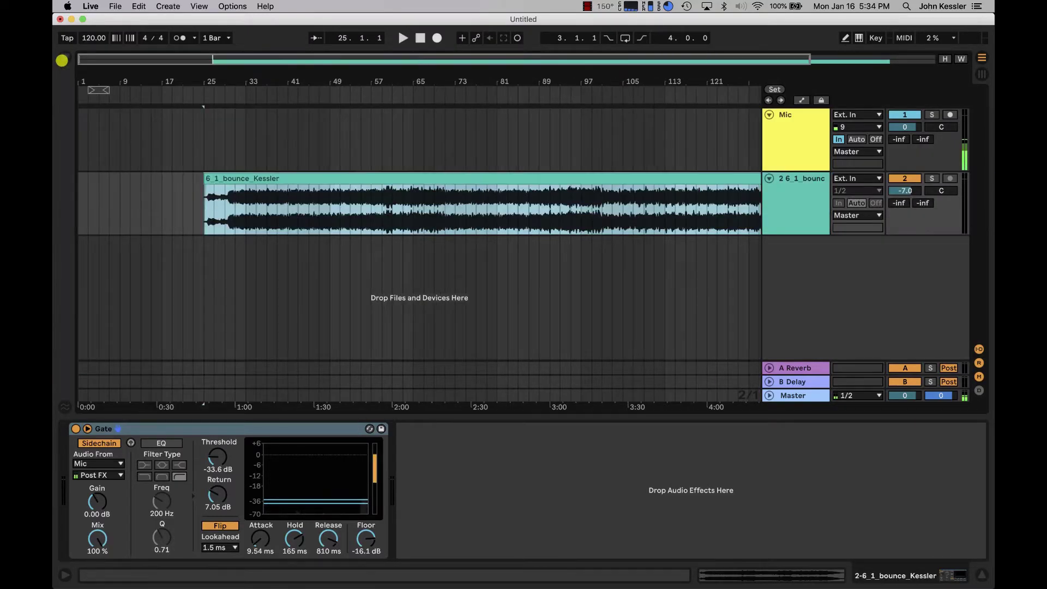
left_click_drag(345, 175, 308, 178)
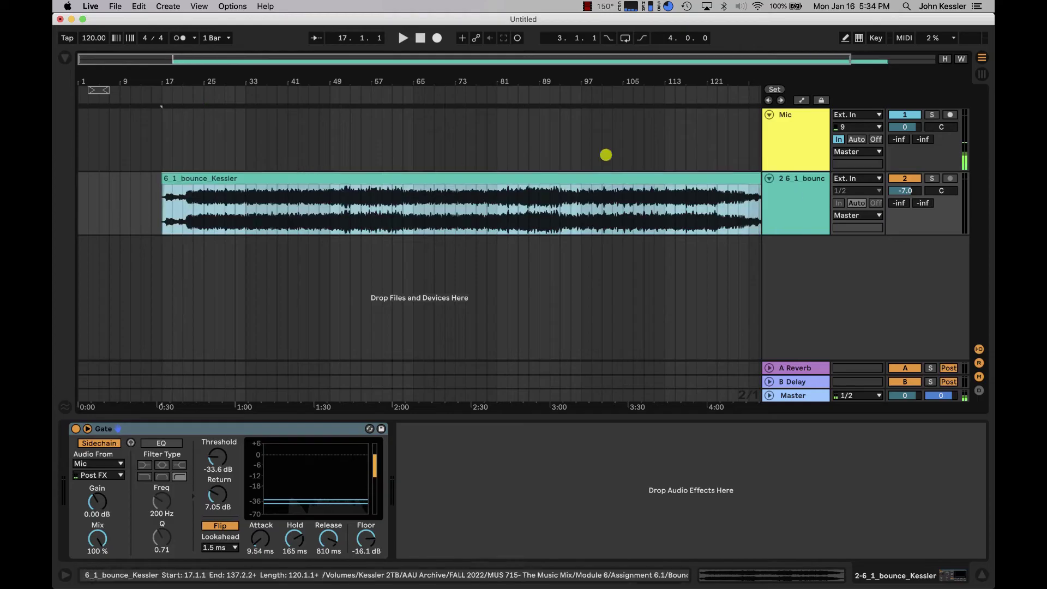
Lower the song track's volume to -13.2 dB, play the clip and increase the track's height.
left_click_drag(902, 191, 902, 203)
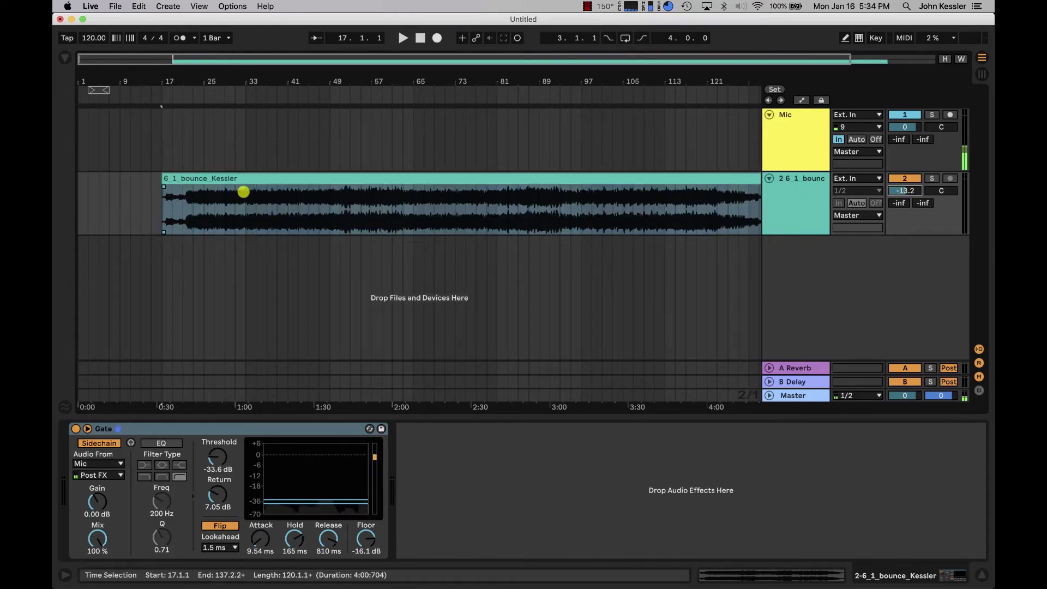
left_click(180, 82)
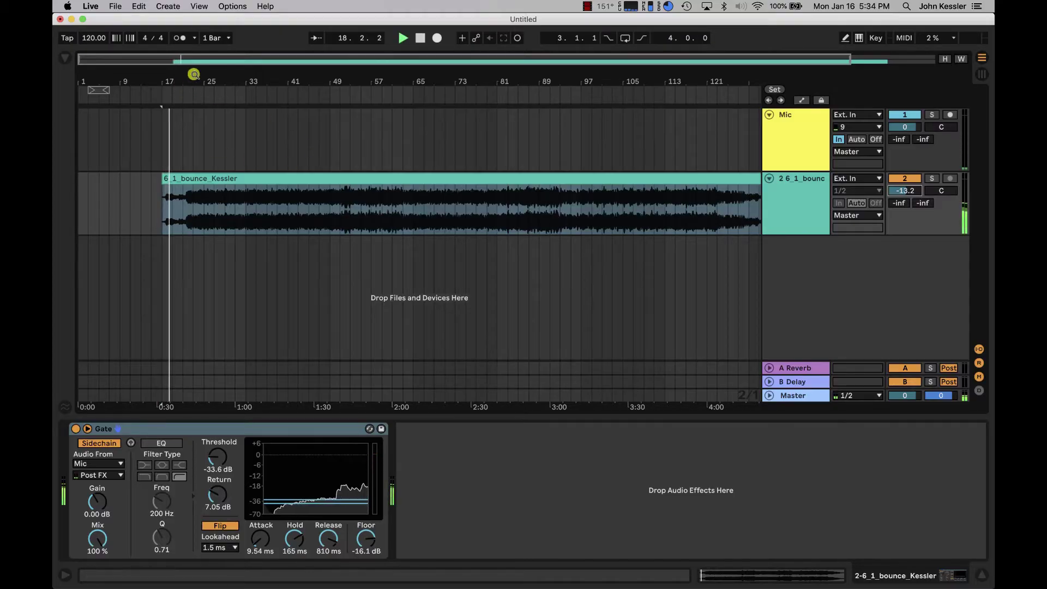
left_click_drag(195, 77, 467, 75)
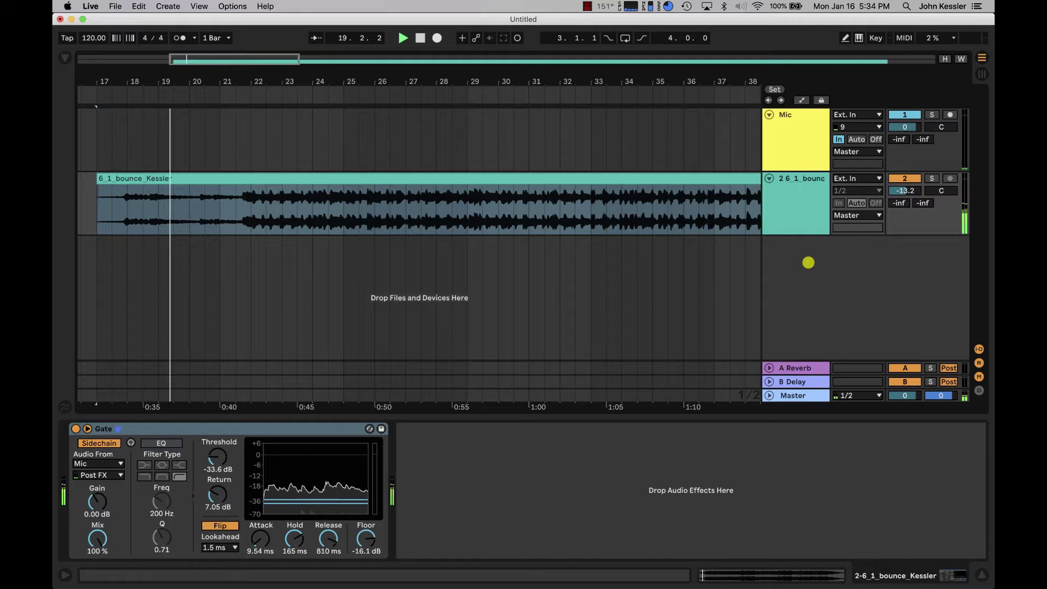
left_click_drag(804, 234, 801, 308)
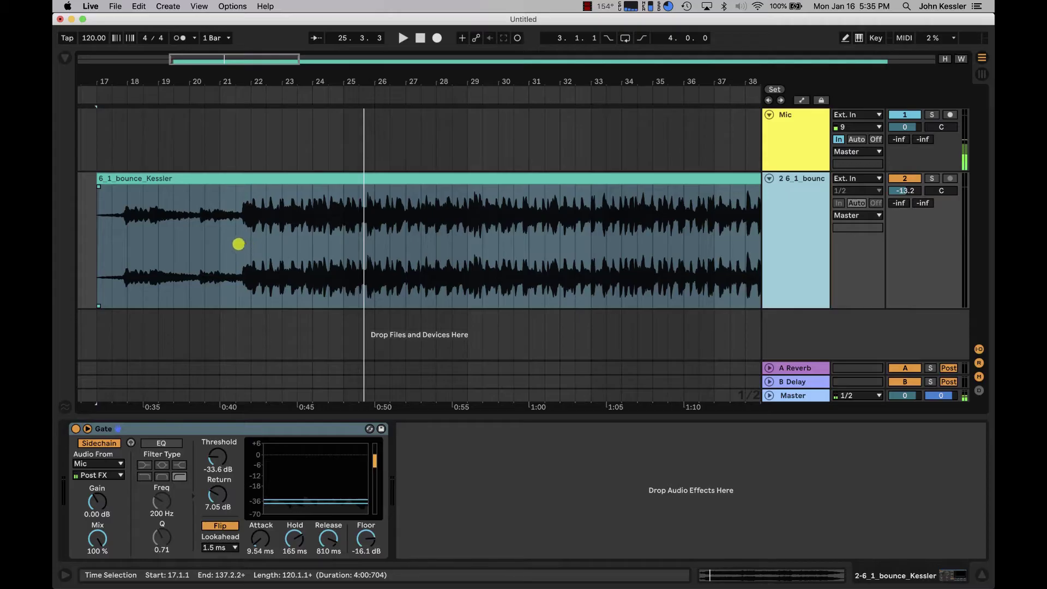
Play the clip from 21.3.1 and again from 22.1.2 to locate the song's first downbeat.
left_click(238, 244)
left_click(240, 217)
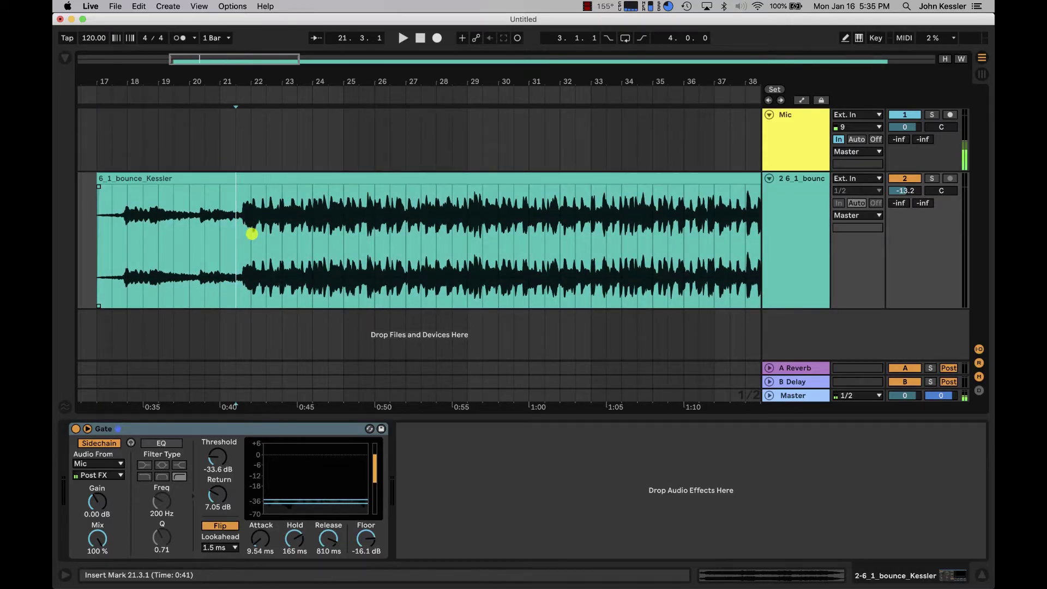
key("space")
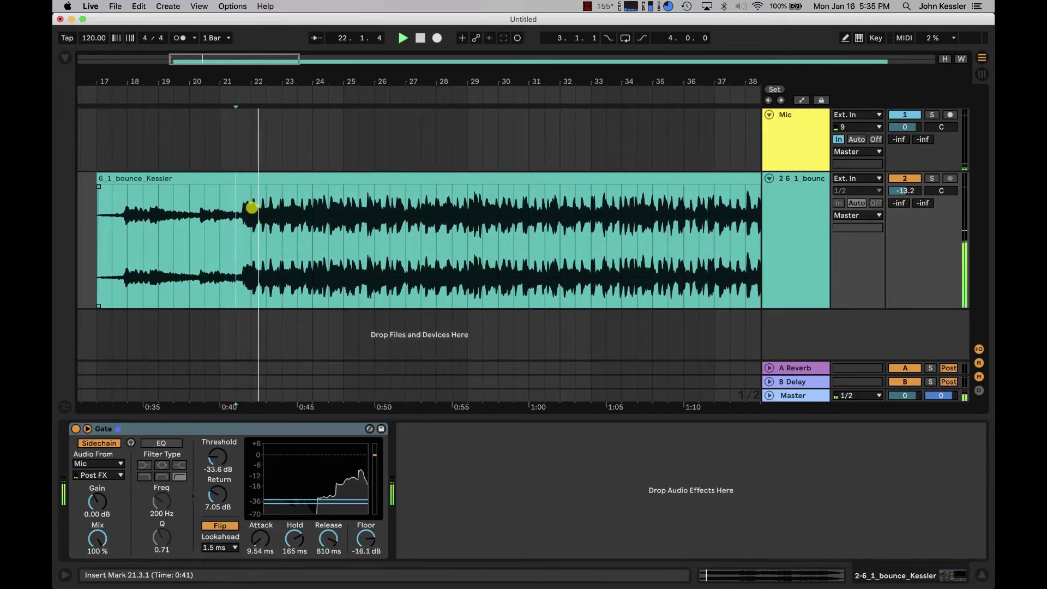
left_click_drag(249, 100, 303, 170)
key("space")
left_click(267, 203)
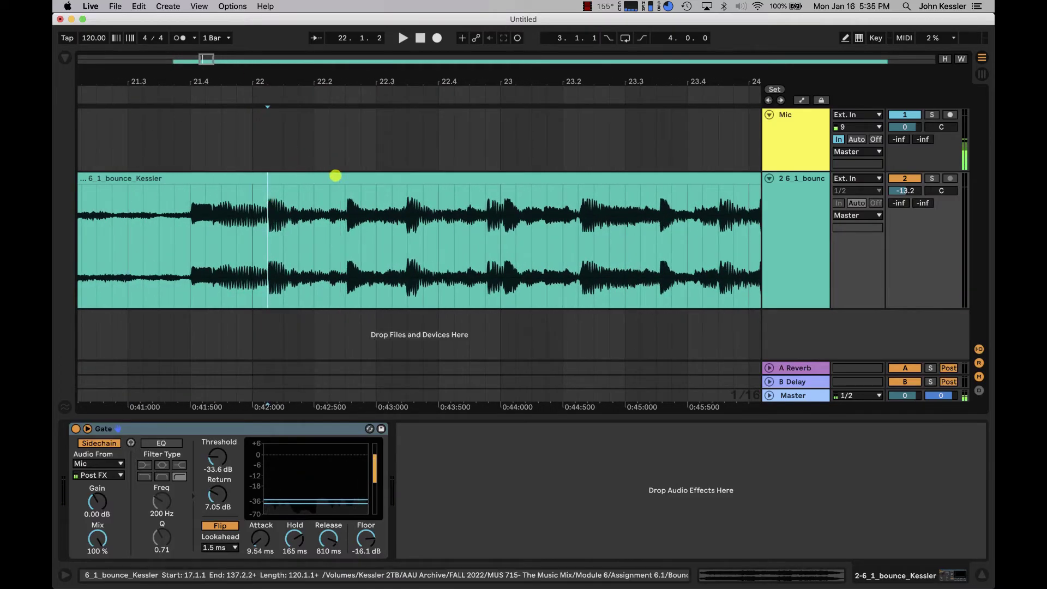
key("space")
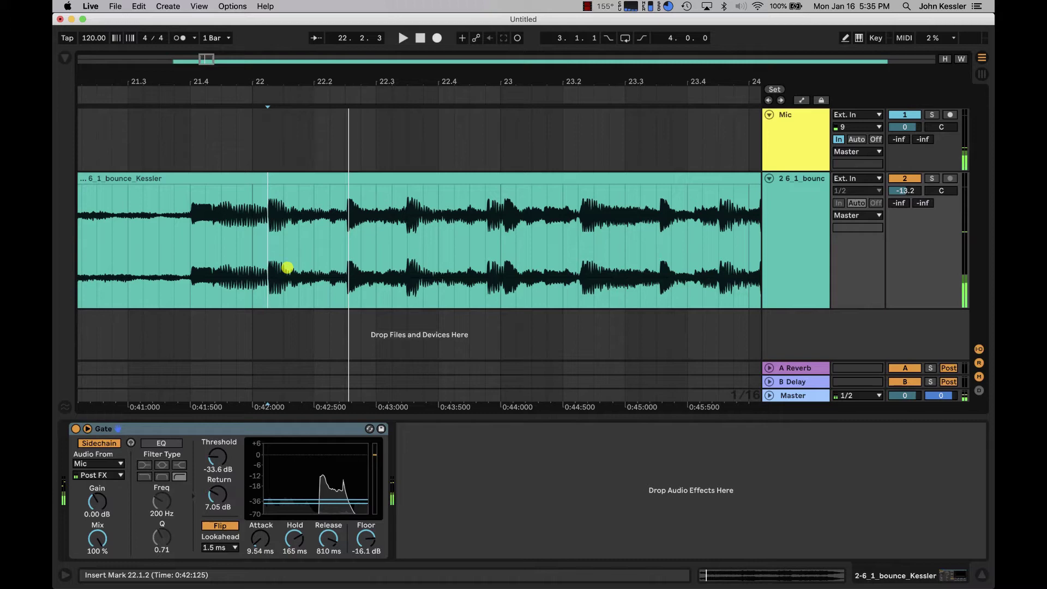
left_click_drag(269, 97, 367, 83)
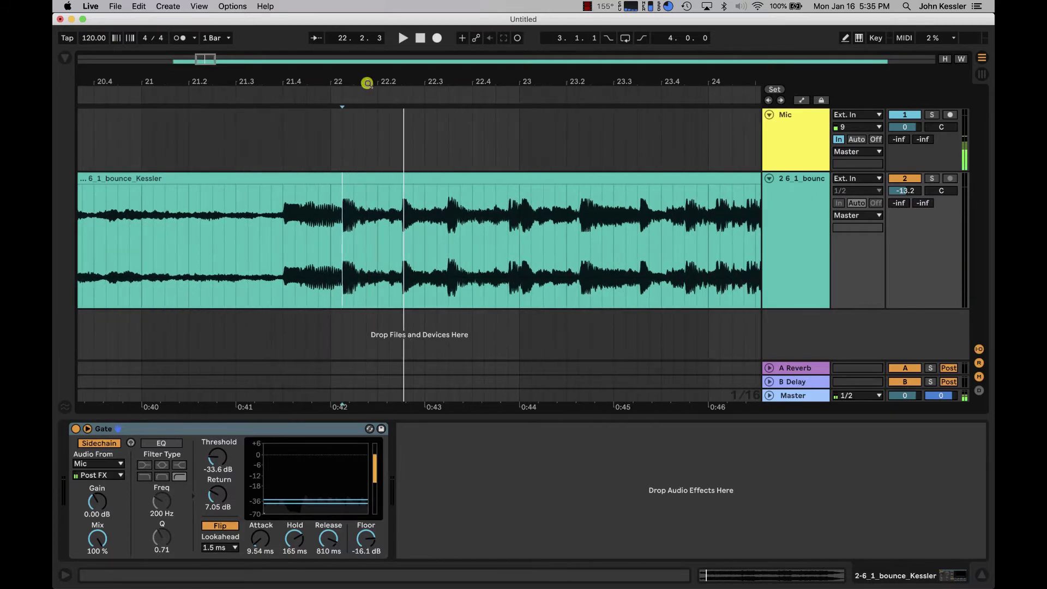
Turn the grid off and split the song clip at the downbeat's zero crossing, at about 0:42:139.
right_click(296, 326)
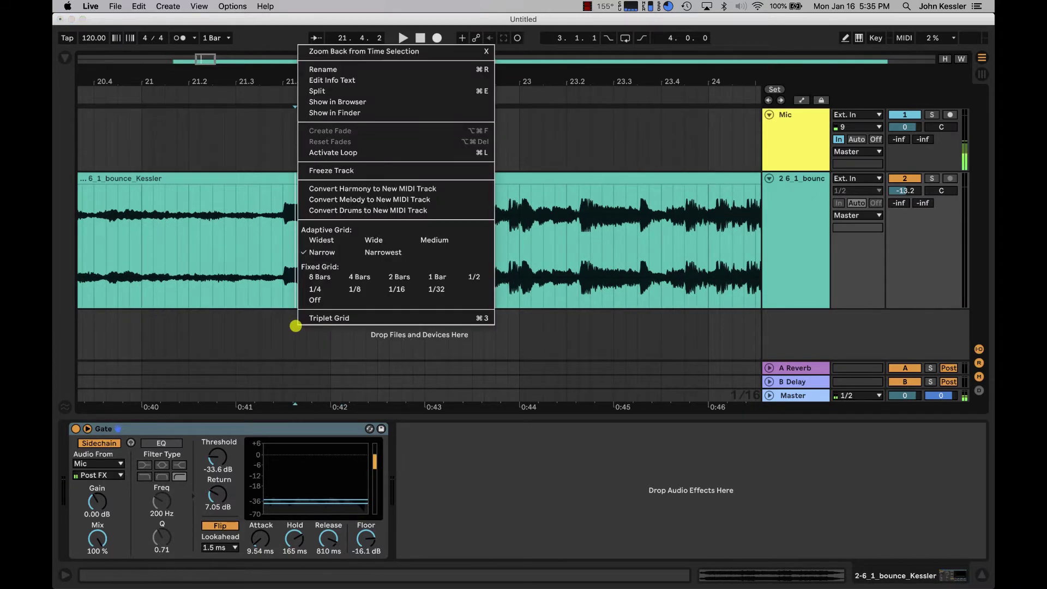
left_click(319, 299)
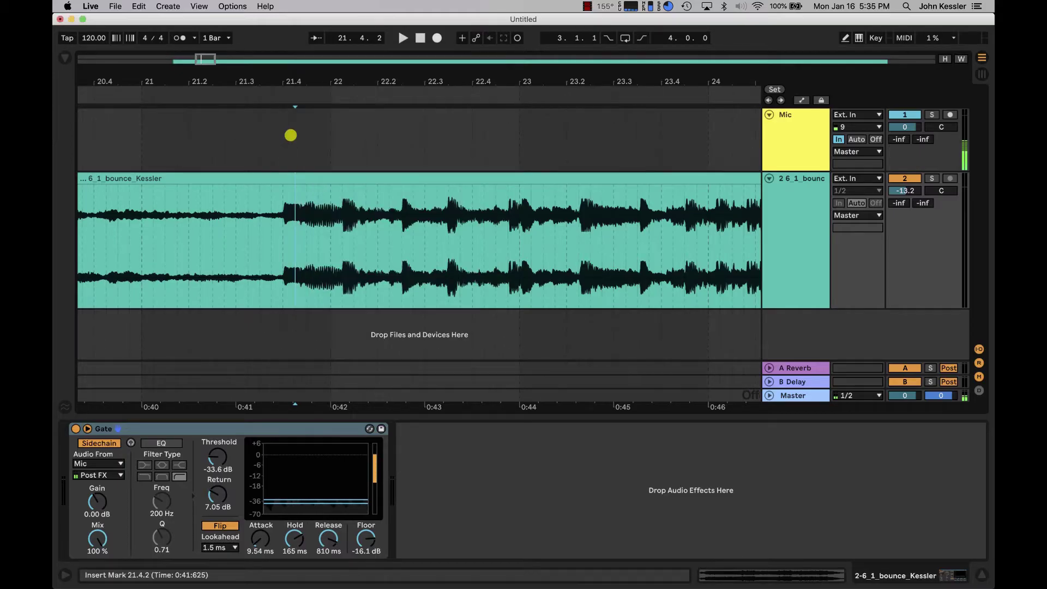
left_click_drag(353, 83, 347, 175)
left_click_drag(264, 80, 264, 196)
left_click_drag(264, 125, 264, 152)
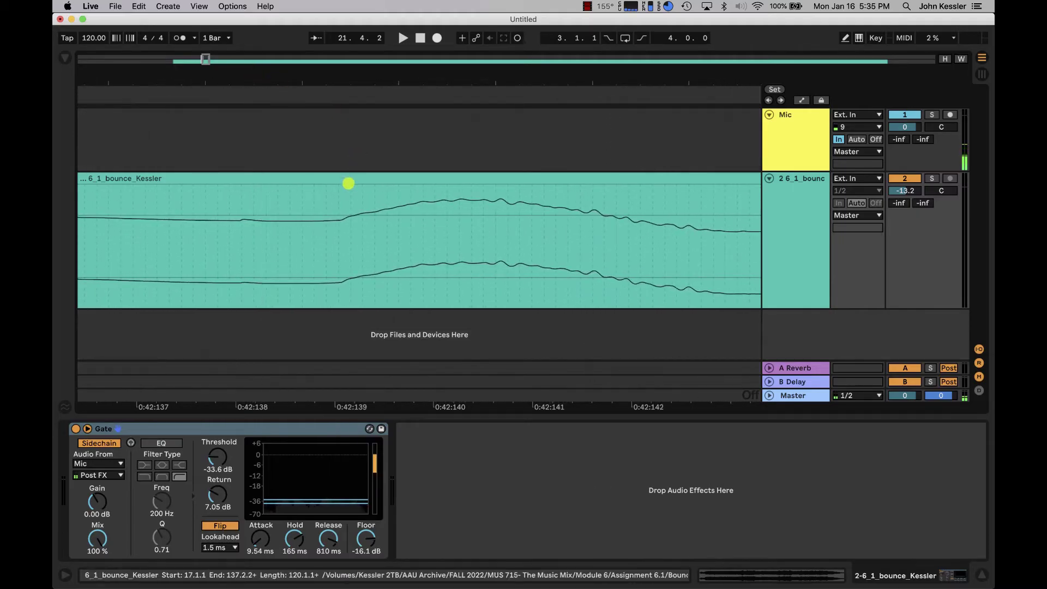
left_click(350, 205)
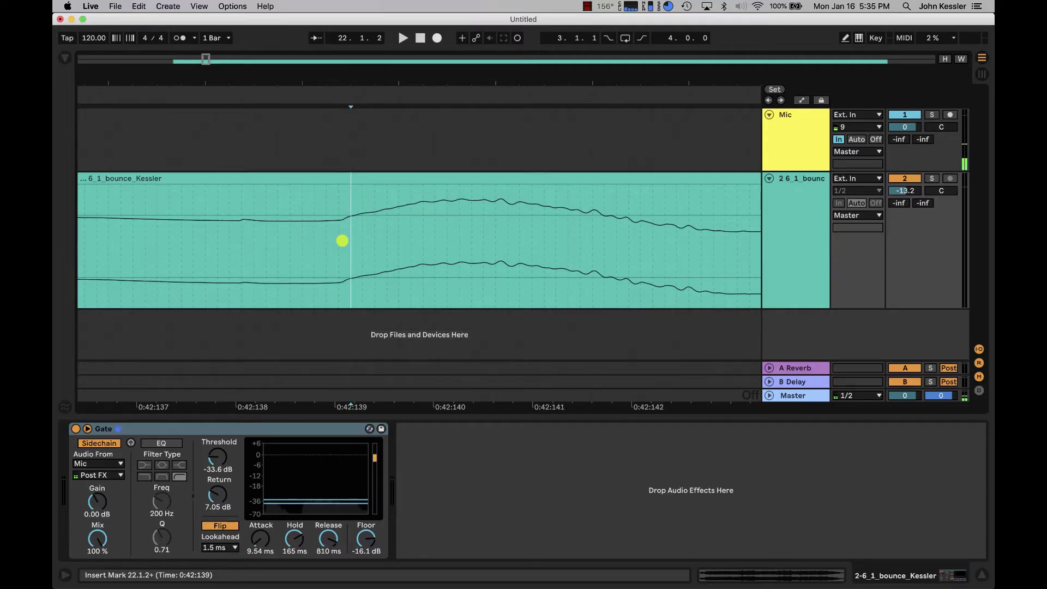
key("super+e")
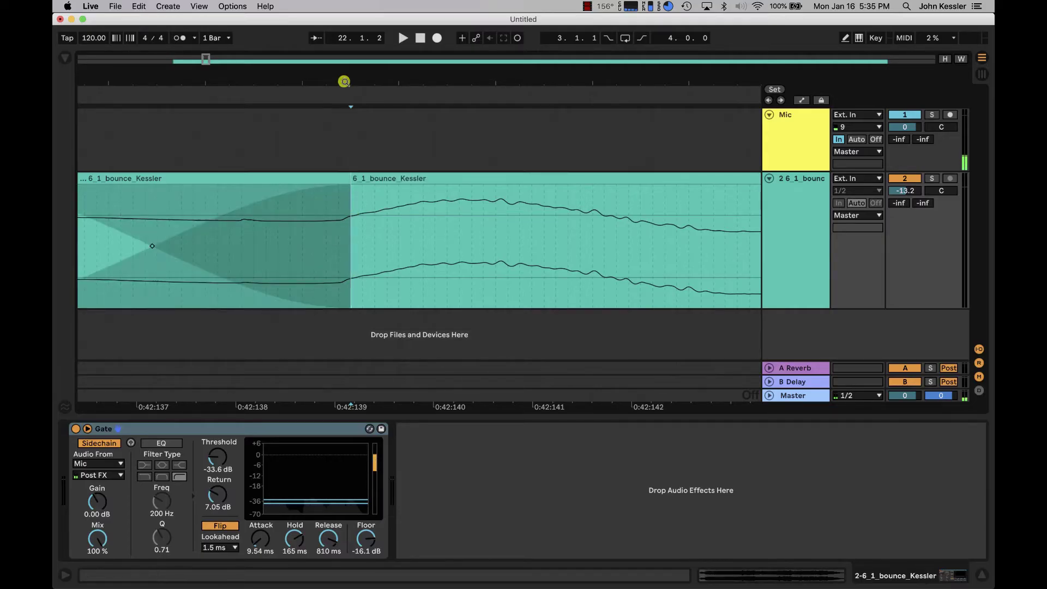
Delete the intro portion of the song clip before the split.
left_click_drag(343, 82, 343, 14)
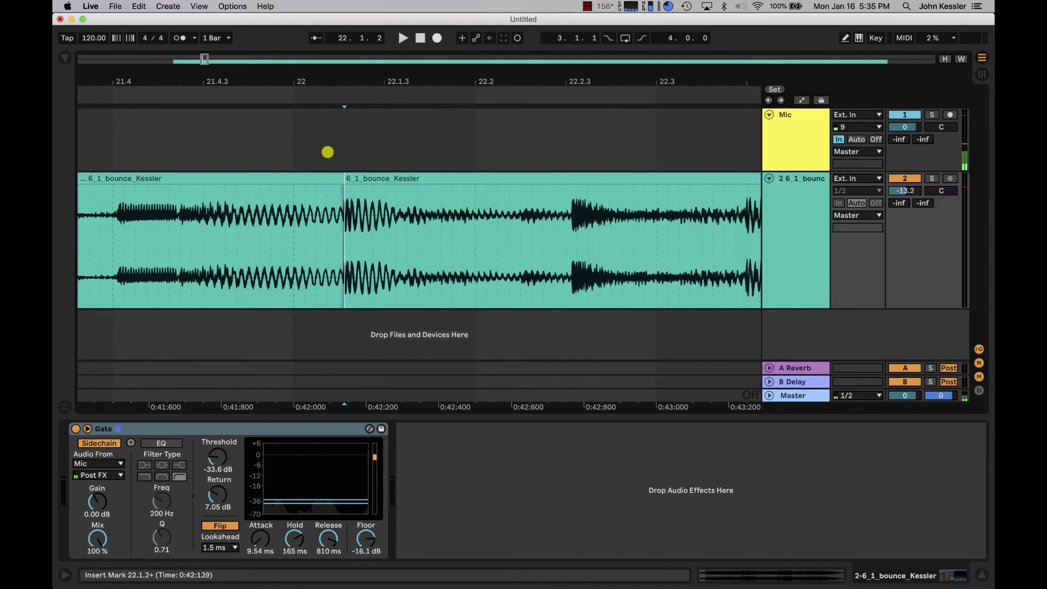
left_click_drag(341, 80, 412, 22)
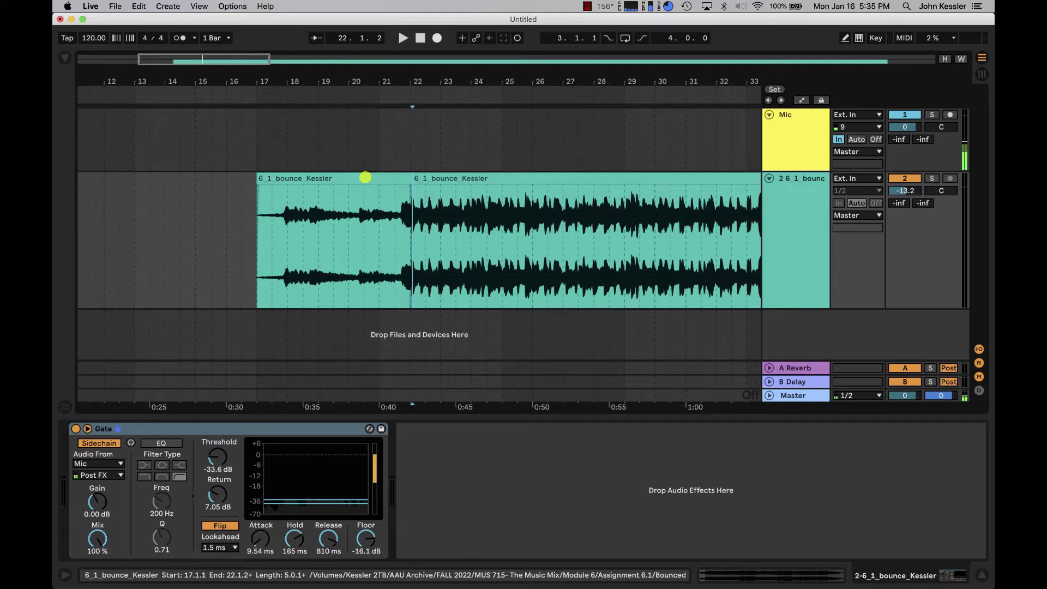
left_click(365, 177)
key("Delete")
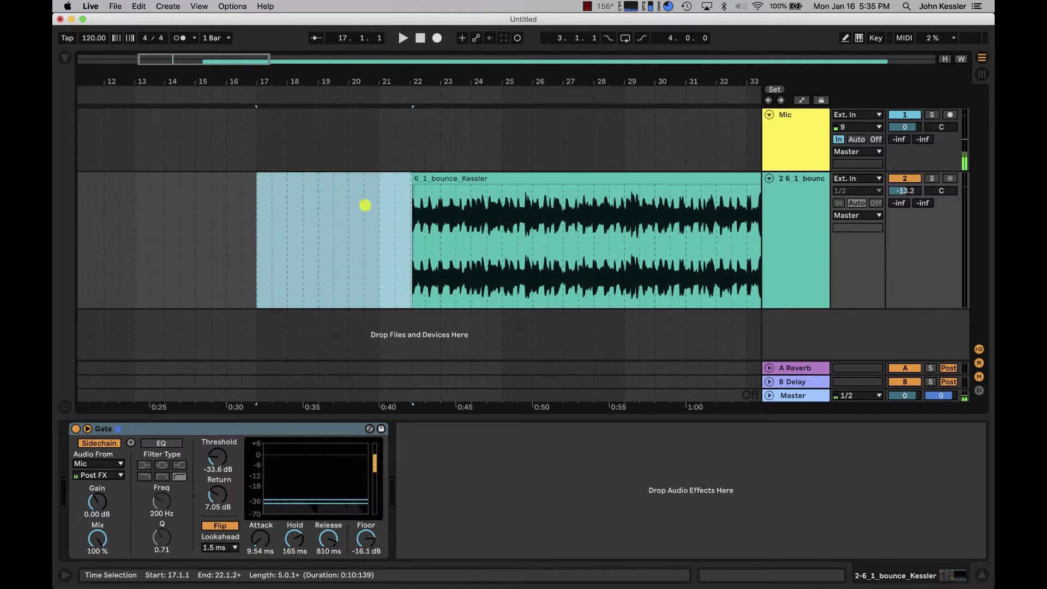
Set the fixed grid to 1 Bar and move the trimmed song clip so it starts exactly at bar 20.
left_click(365, 205)
right_click(365, 205)
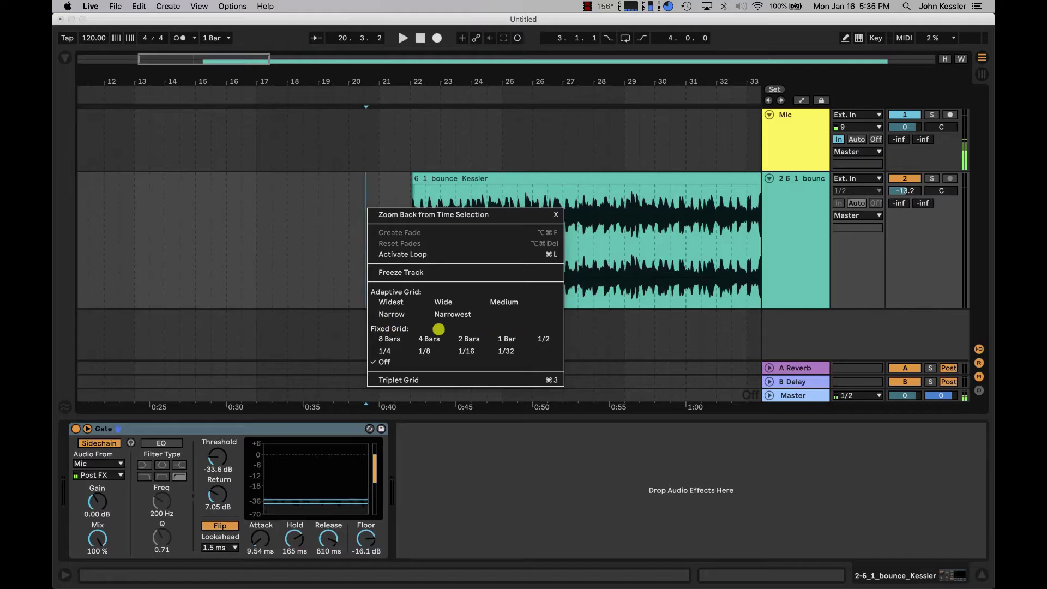
left_click(512, 339)
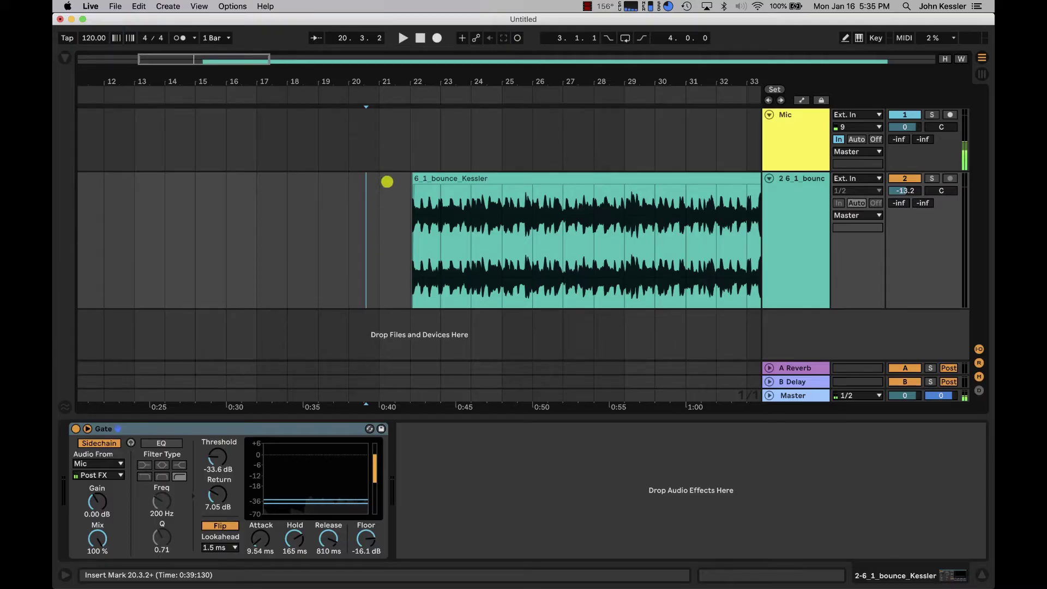
left_click_drag(464, 180, 369, 178)
mouse_move(351, 80)
left_mouse_down()
mouse_move(351, 137)
mouse_move(353, 79)
left_mouse_up()
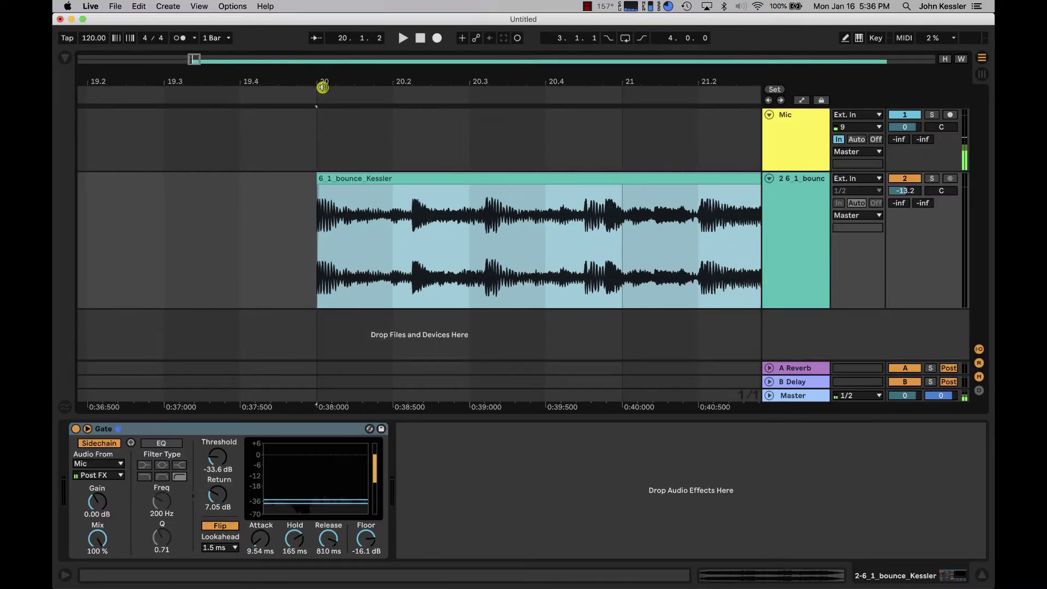
left_click_drag(419, 74, 308, 76)
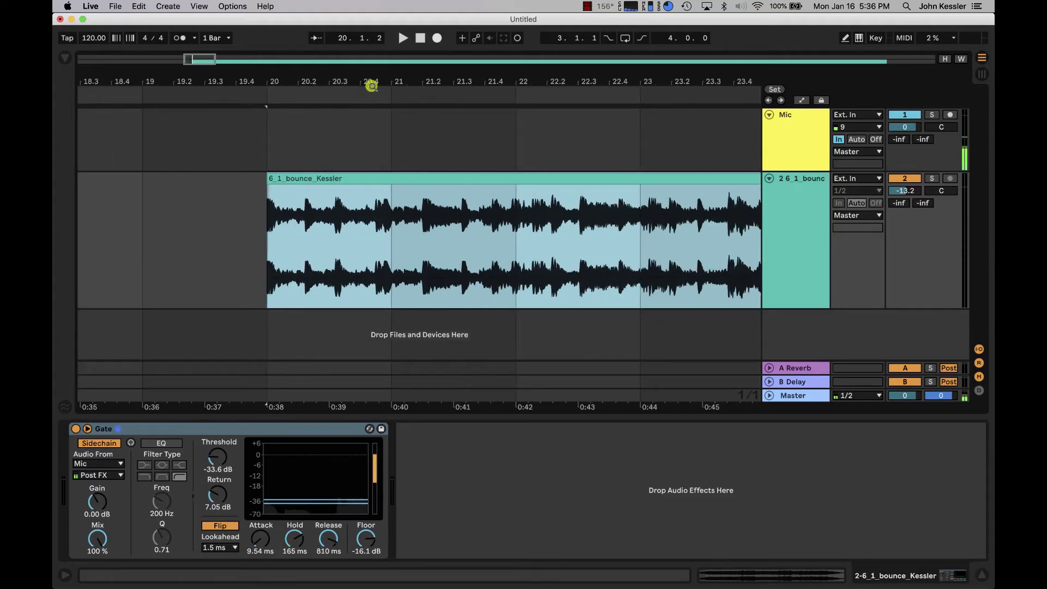
Play the trimmed clip from bar 20, enable the metronome and replay the clip to compare its beat with the click.
key("space")
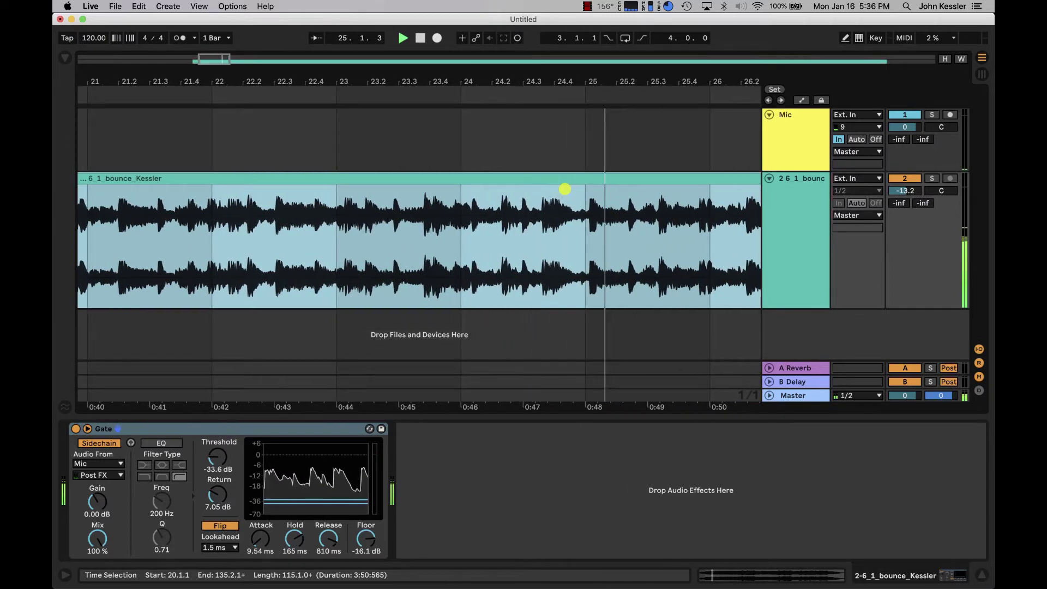
key("space")
left_click_drag(440, 80, 479, 82)
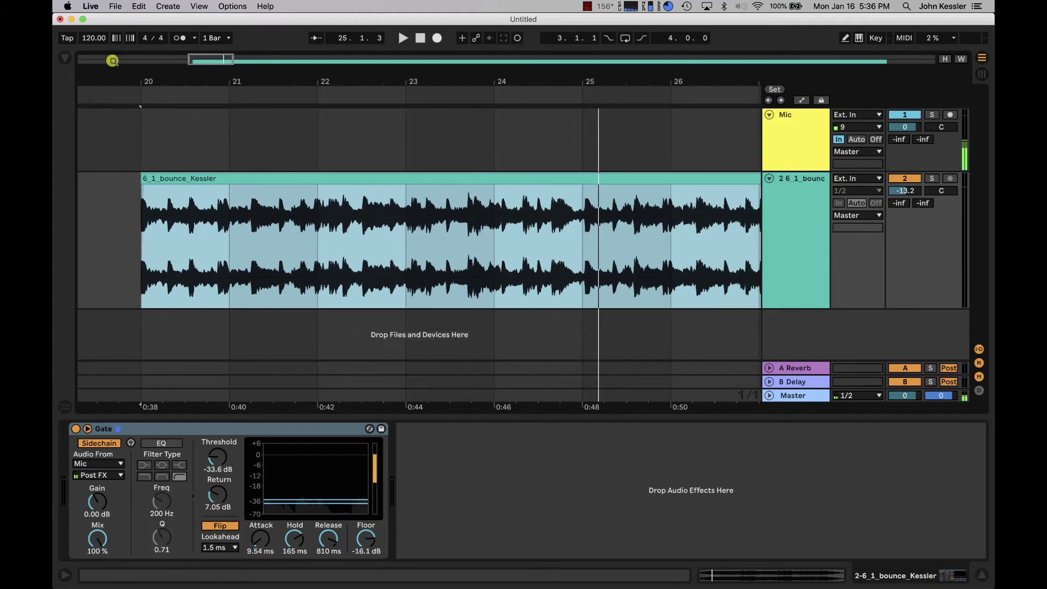
left_click(180, 37)
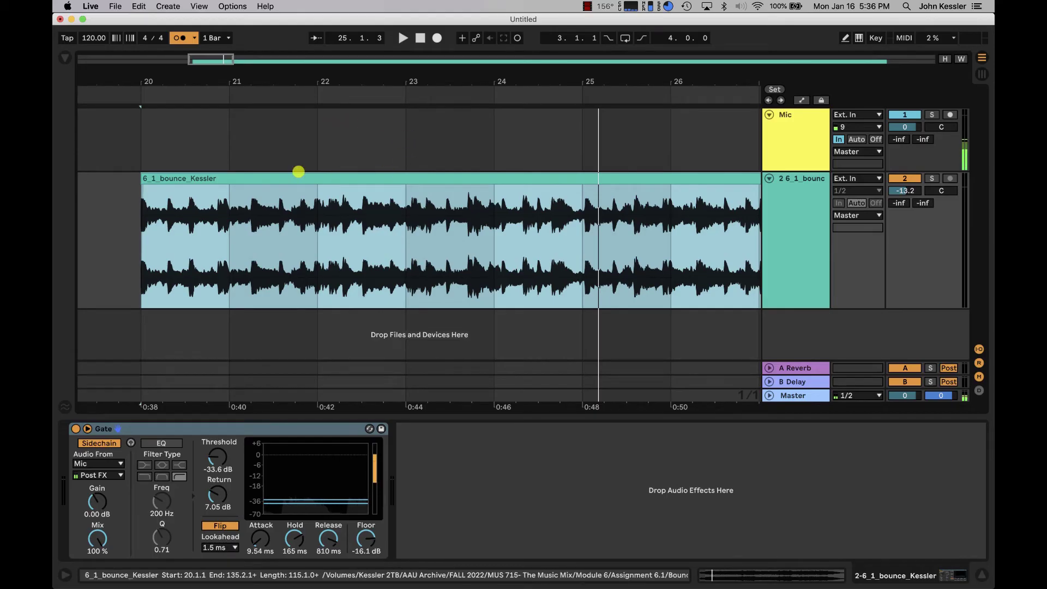
key("space")
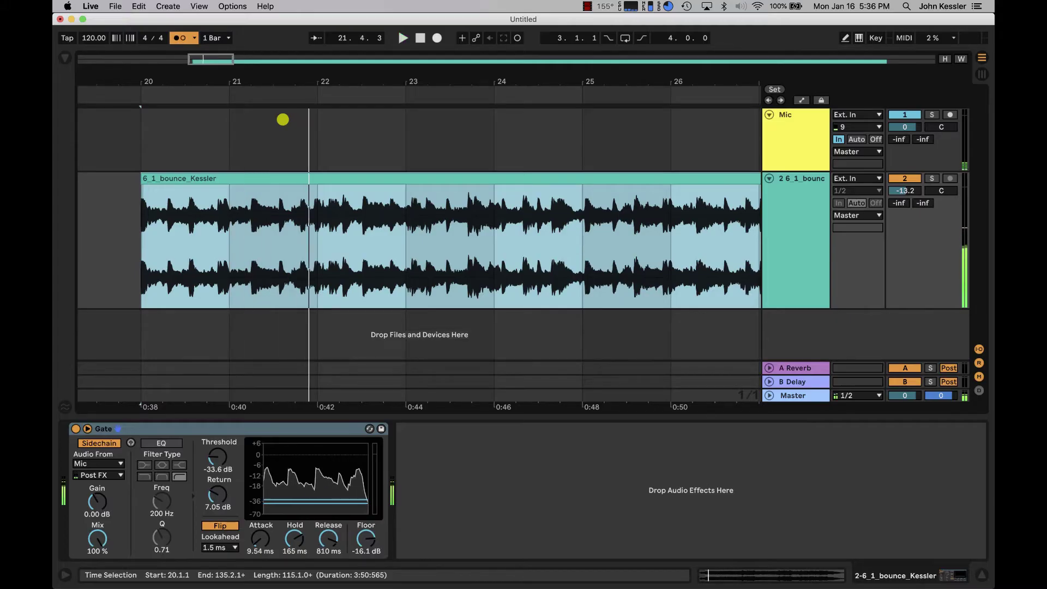
key("space")
left_click_drag(182, 81, 234, 80)
Set the project tempo to 95 BPM and check the song's downbeat against the bar 21 grid line.
left_click(816, 433)
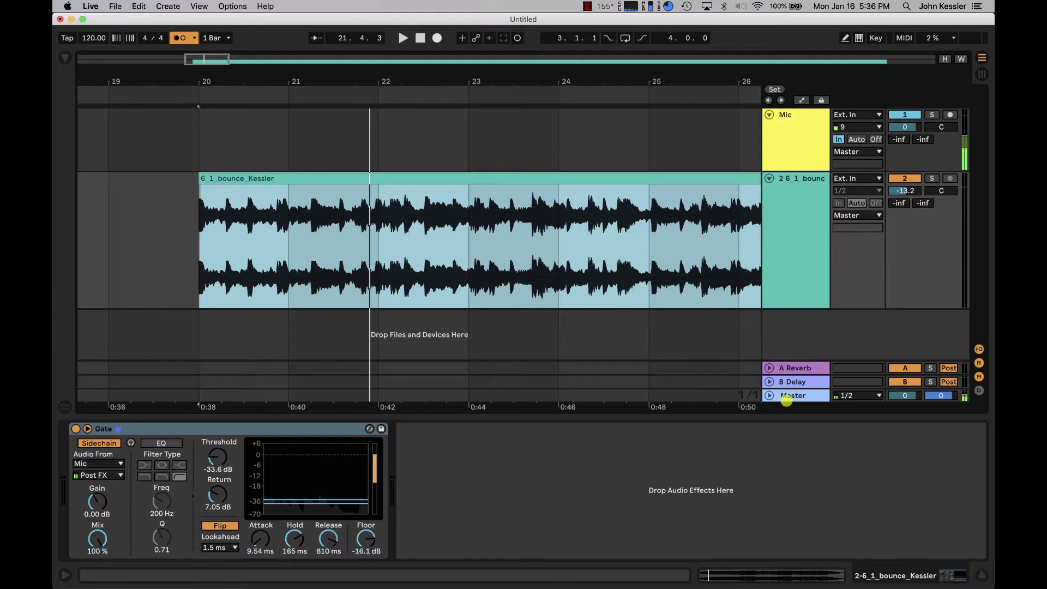
left_click(793, 182)
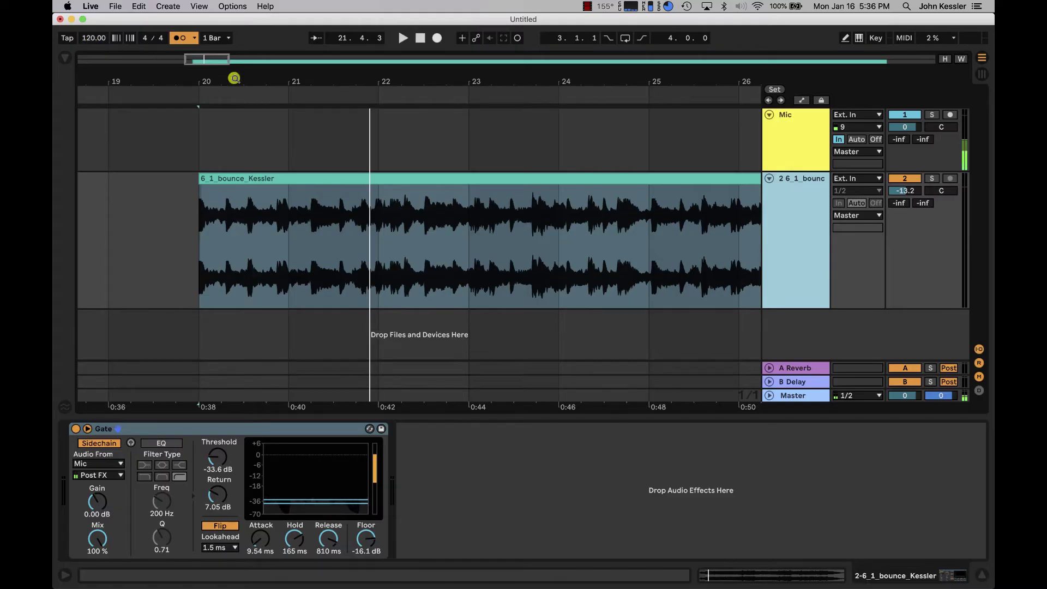
left_click_drag(233, 79, 257, 82)
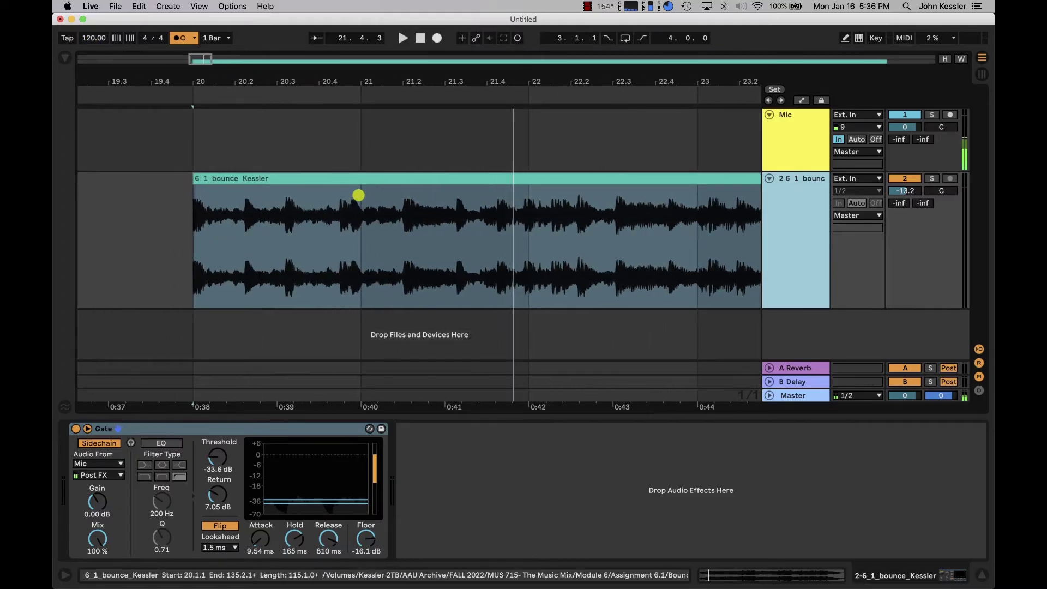
left_click(391, 204)
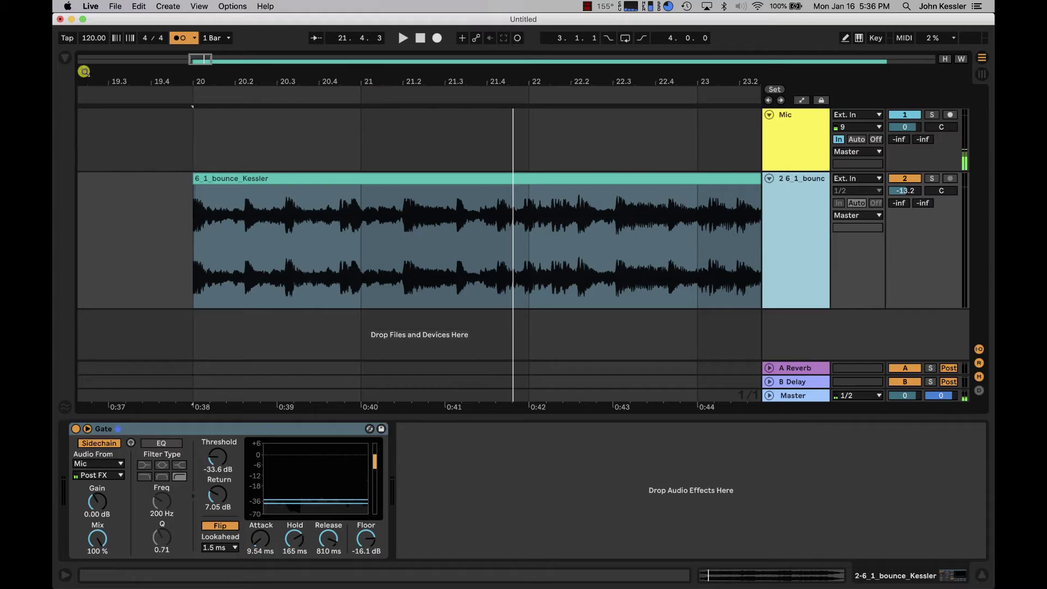
left_click(94, 38)
key("Down")
key("Down")
key("Down")
key("Down")
key("Down")
key("Down")
key("Down")
key("Down")
key("Down")
key("Down")
key("Down")
key("Down")
key("Down")
key("Down")
key("Down")
key("Down")
key("Down")
key("Down")
key("Down")
key("Down")
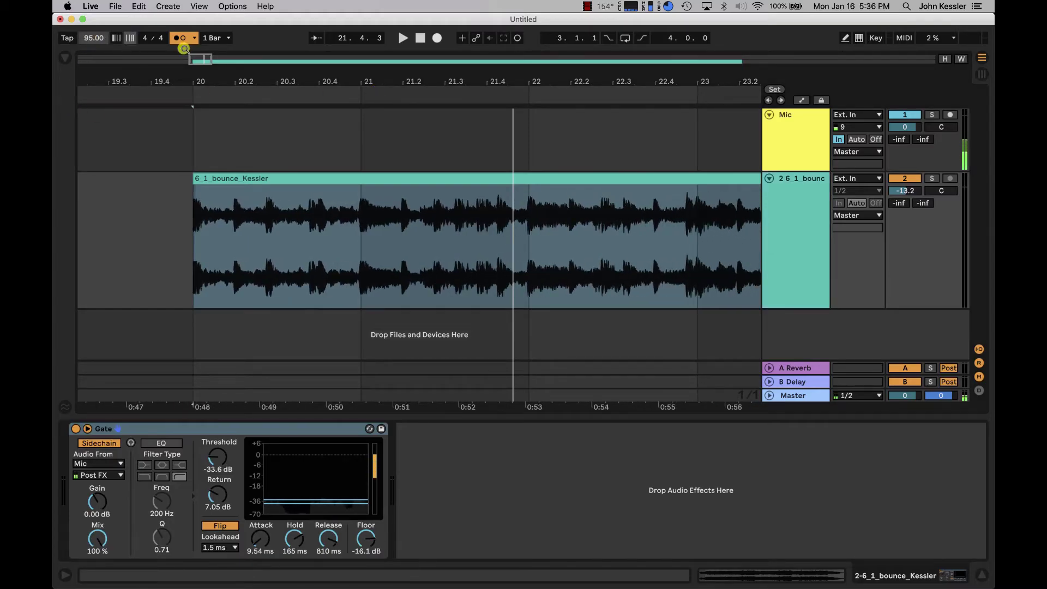
left_click_drag(359, 79, 431, 125)
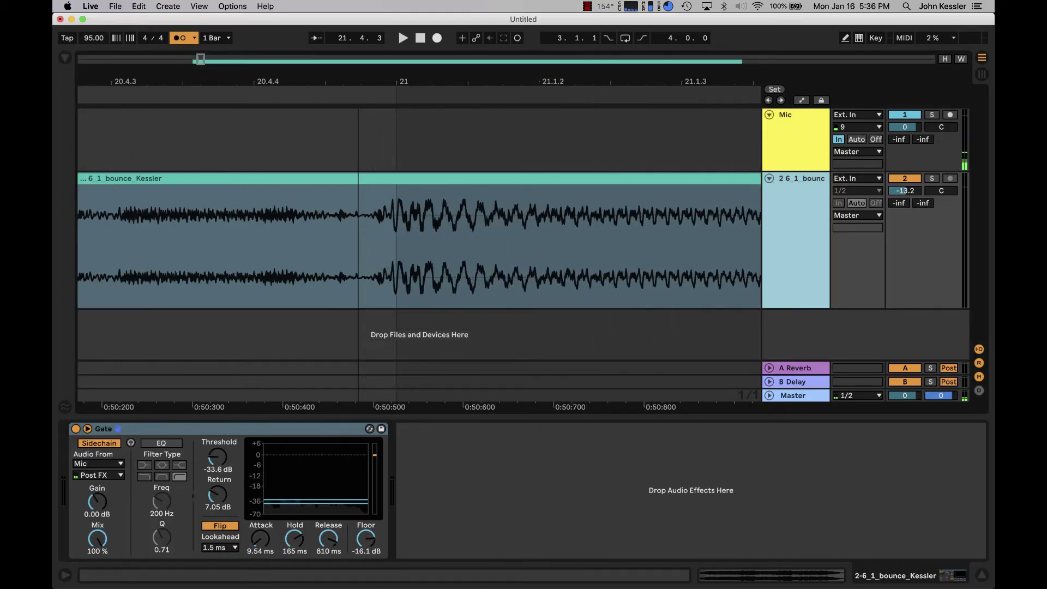
Set the project tempo to 96 BPM as a trial value for the song clip.
left_click_drag(359, 125, 358, 79)
left_click_drag(430, 87, 355, 77)
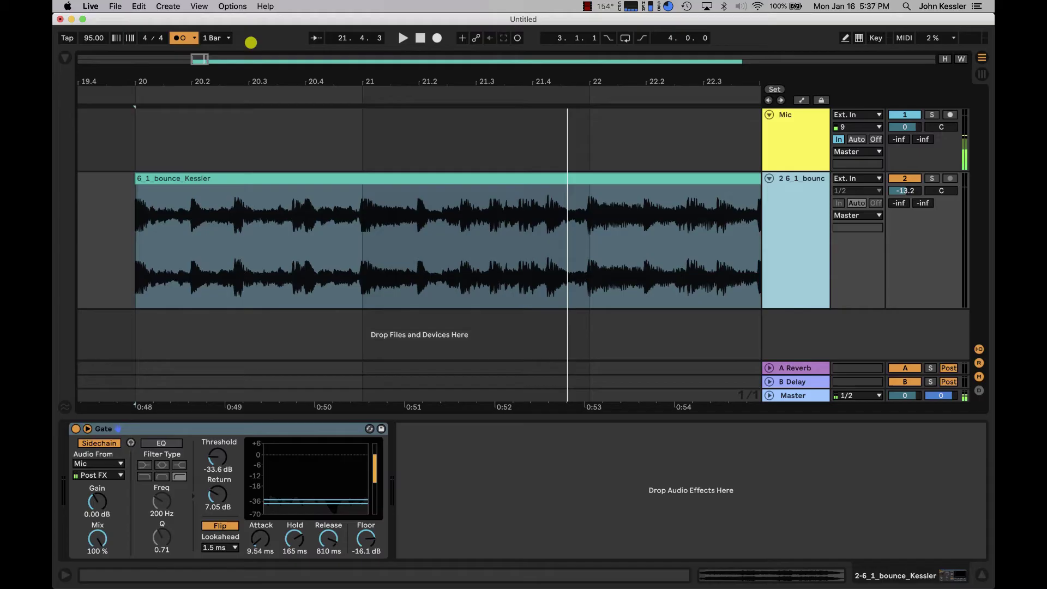
left_click_drag(94, 37, 90, 37)
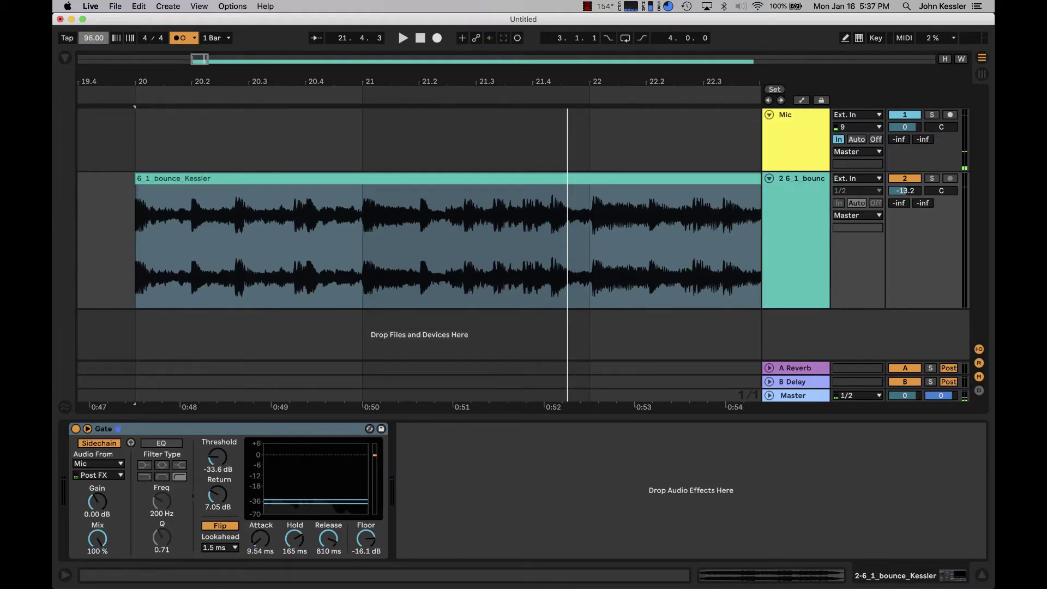
left_click_drag(92, 36, 90, 38)
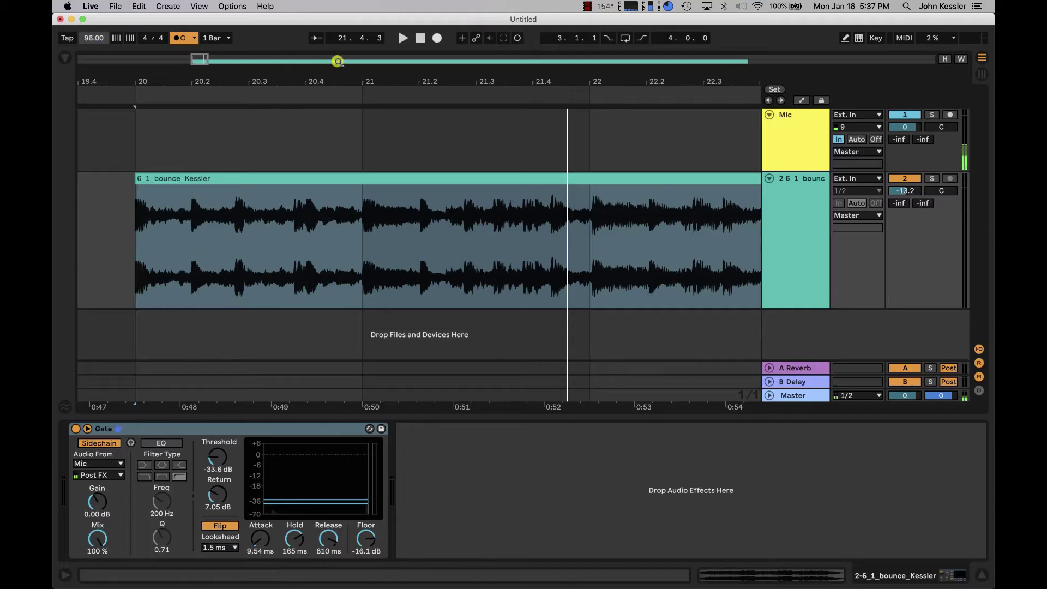
Check the song's downbeats against the grid lines at bars 22, 23 and 24.
left_click_drag(362, 81, 265, 74)
left_click(457, 218)
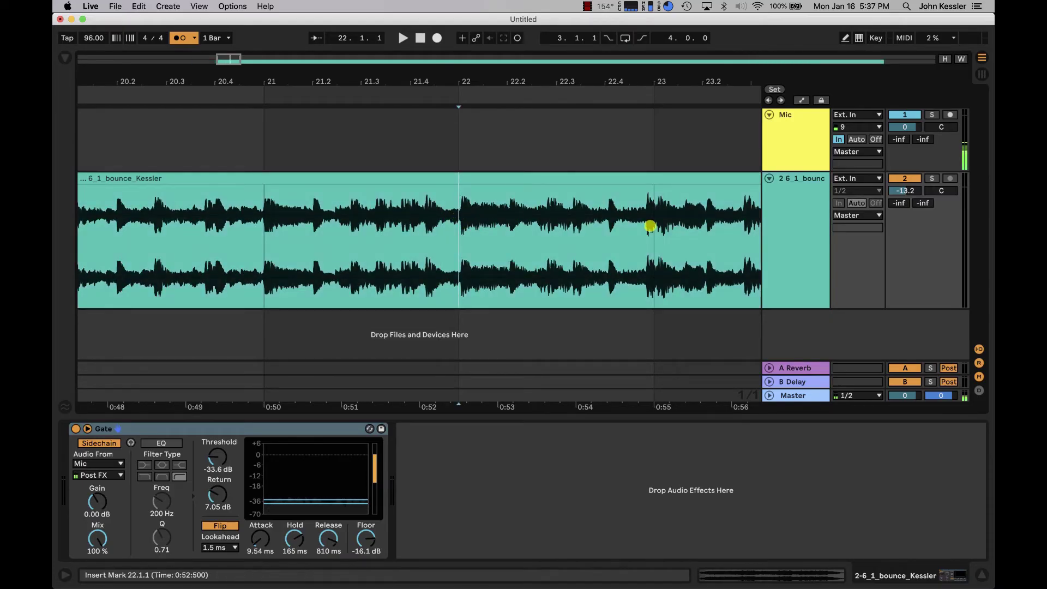
scroll(650, 226, "right", 10)
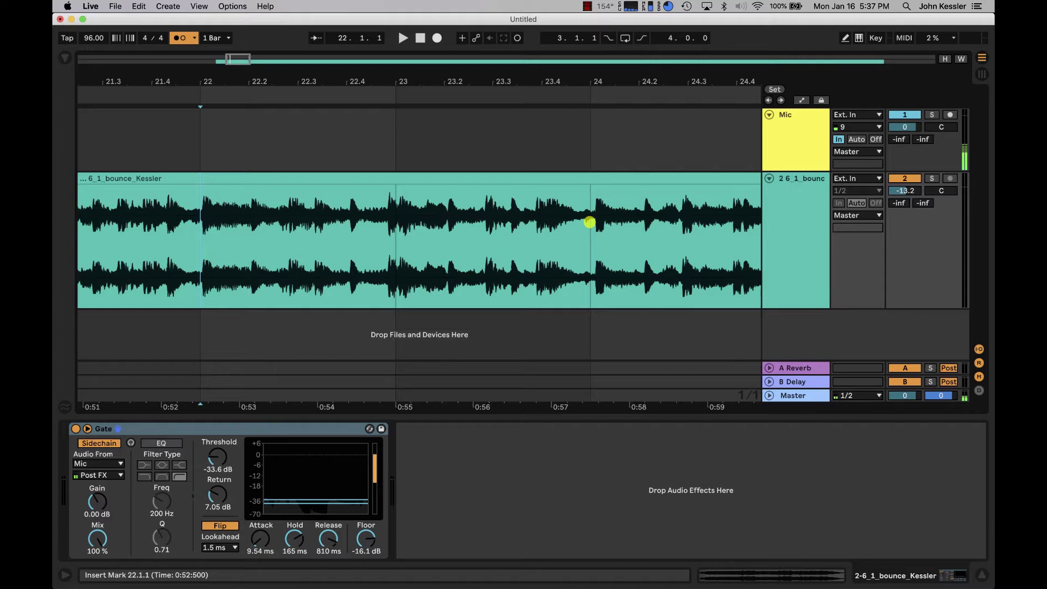
left_click(589, 222)
scroll(620, 226, "right", 3)
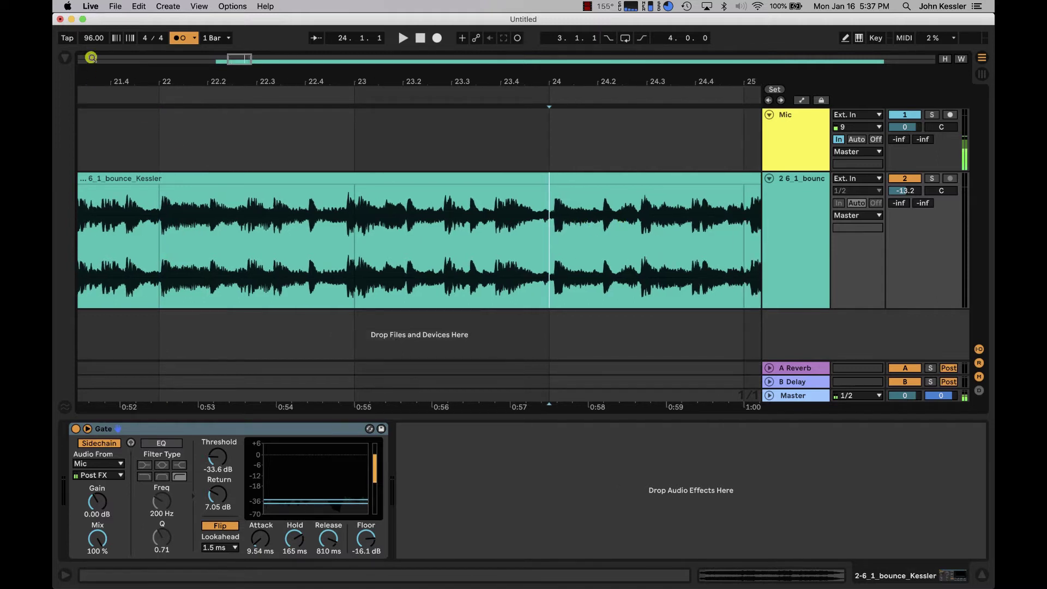
Fine-tune the project tempo to 95.30 BPM so the song's downbeats follow the bar lines.
left_click(93, 39)
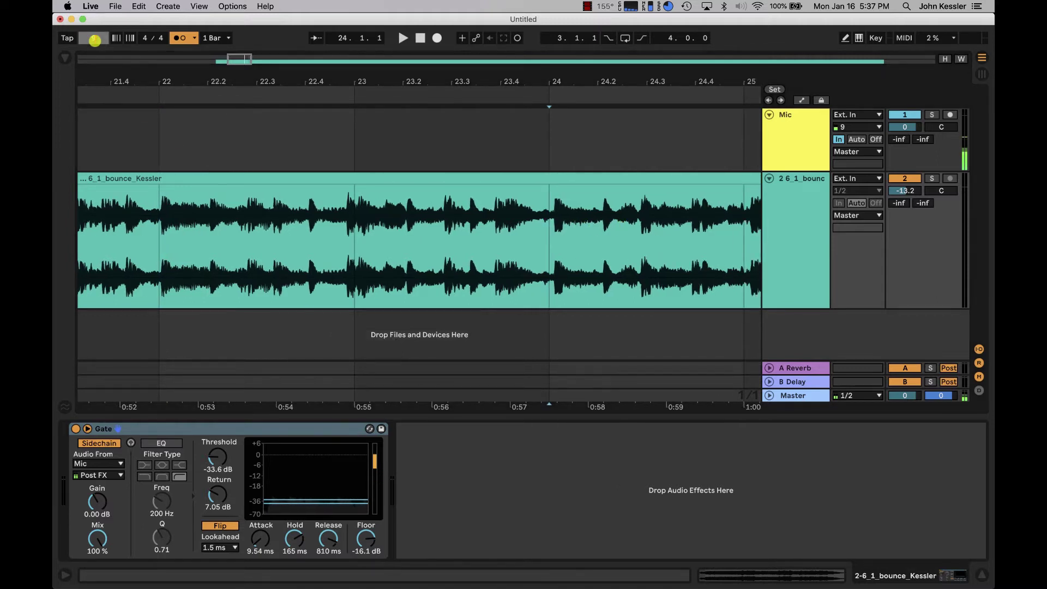
left_click_drag(95, 41, 95, 42)
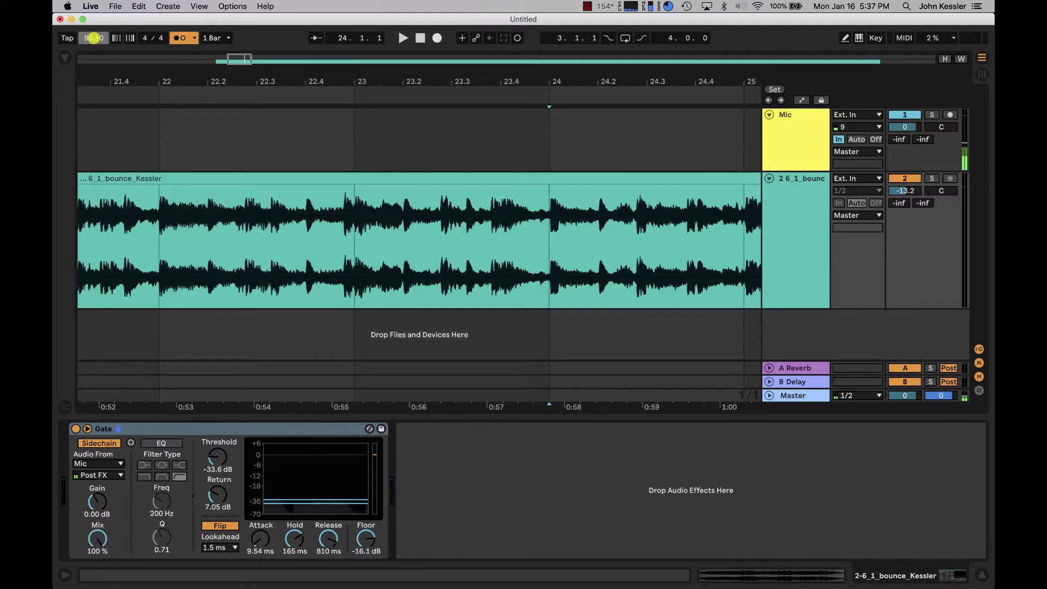
left_click_drag(94, 37, 165, 45)
left_click(101, 41)
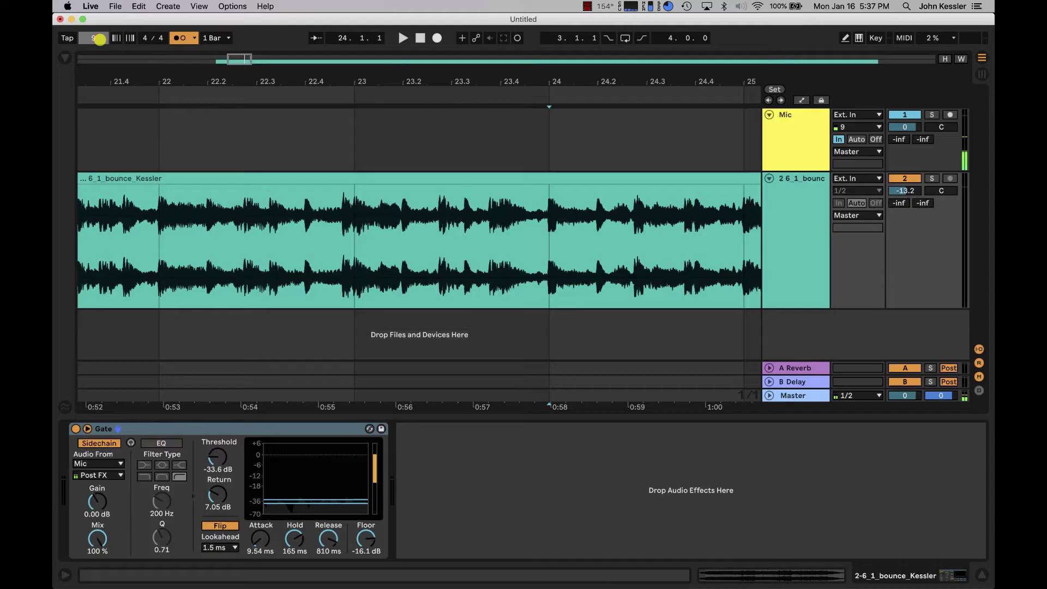
left_click_drag(100, 40, 99, 38)
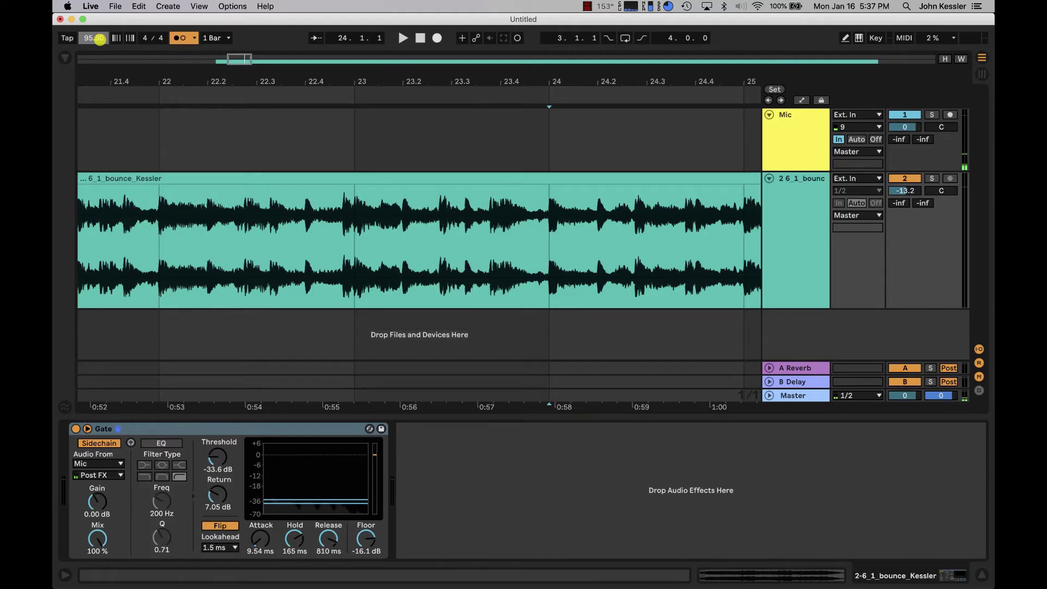
Play the song clip from bar 20 with the metronome to check the new tempo.
left_click_drag(394, 79, 341, 78)
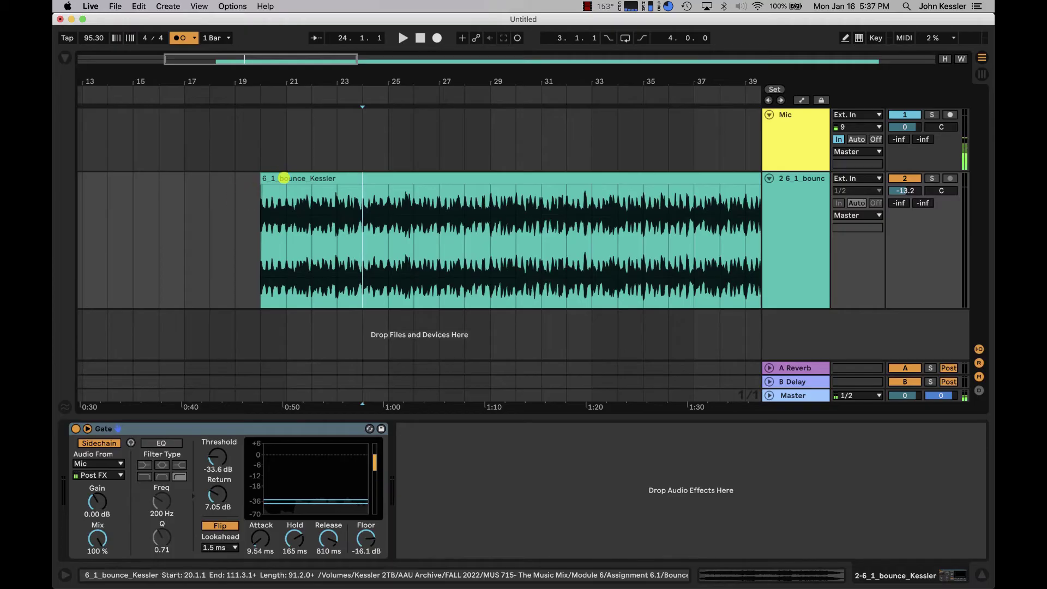
left_click(284, 177)
key("space")
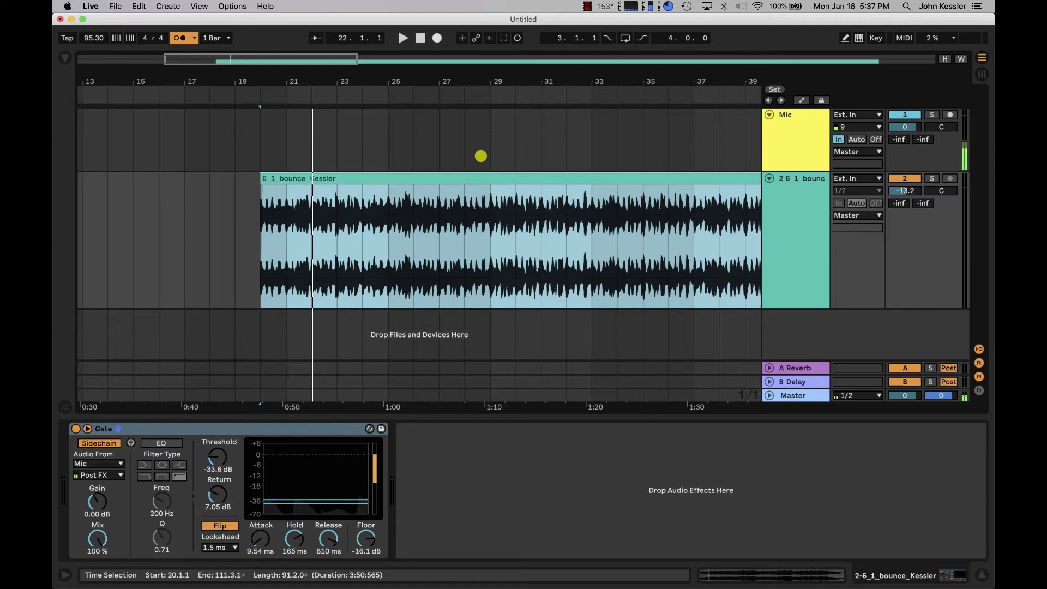
Unfold the Master track, hide the device view and select the Master track.
left_click_drag(541, 73, 327, 49)
left_click(769, 395)
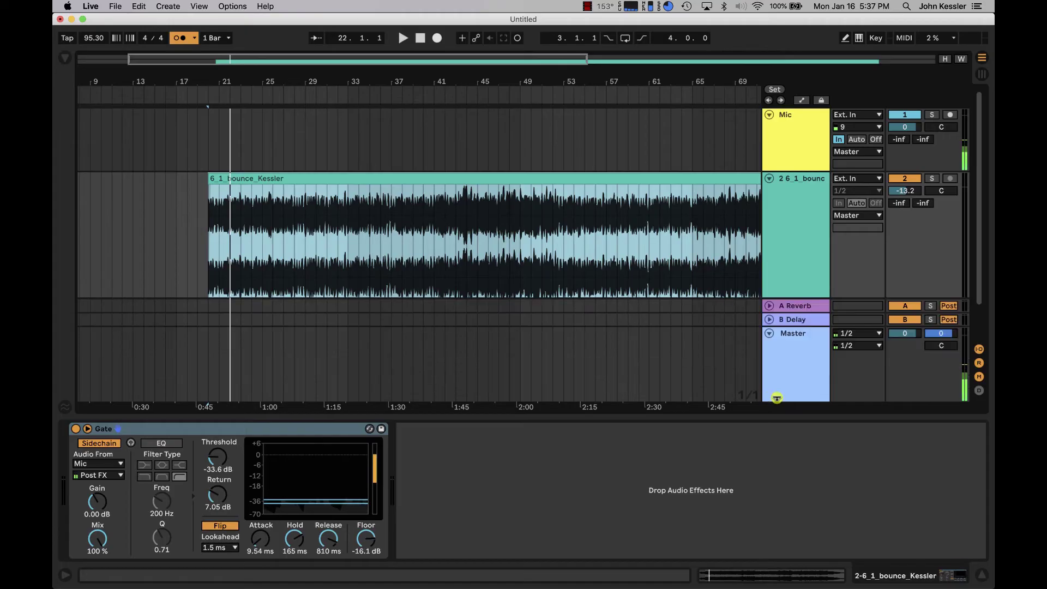
left_click(976, 576)
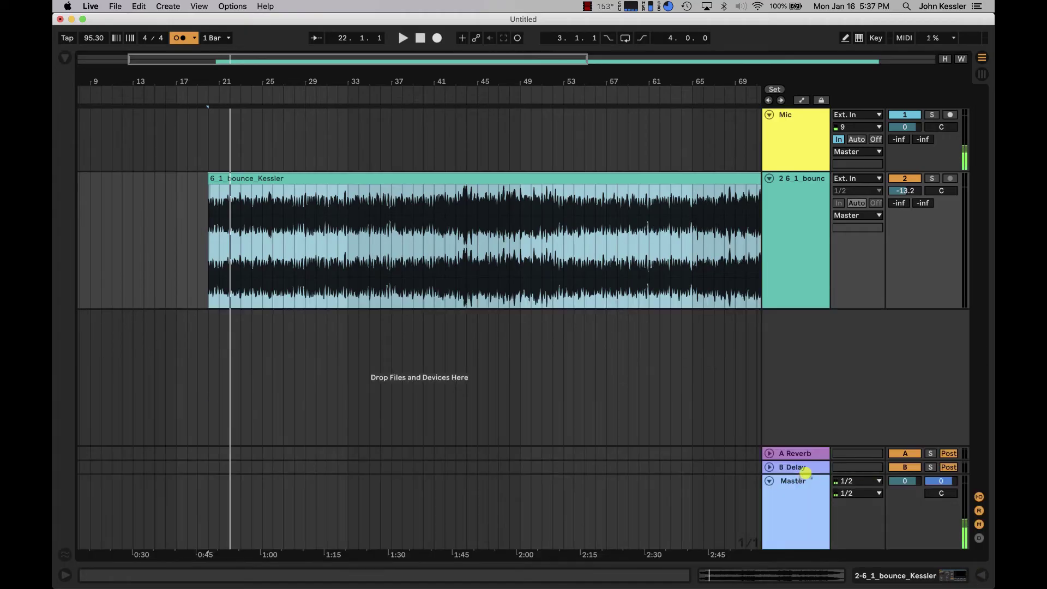
left_click(804, 475)
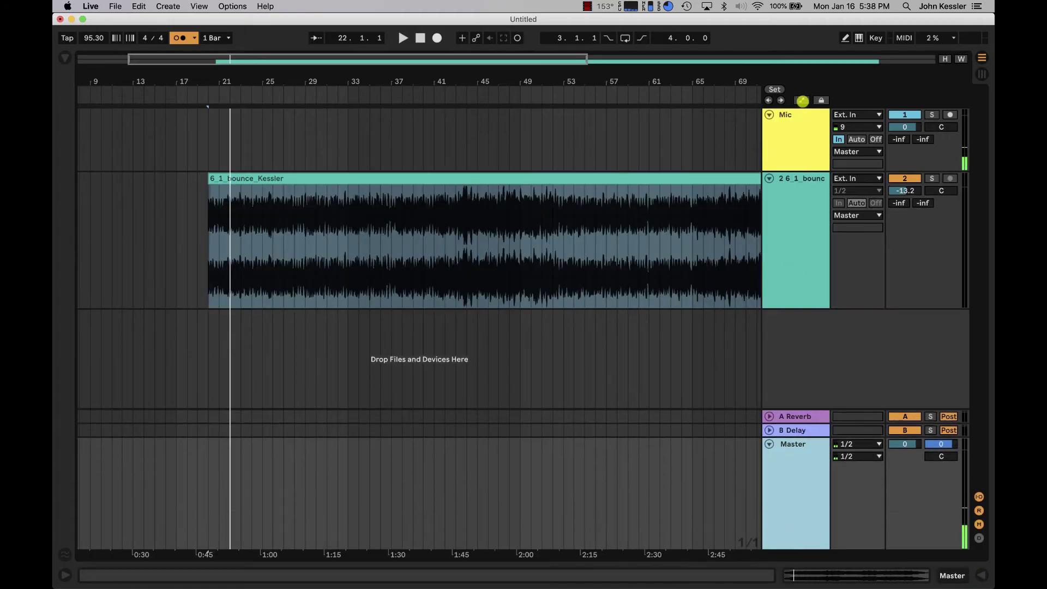
Show the automation lanes and have the Master track display the Mixer's Song Tempo.
left_click(801, 100)
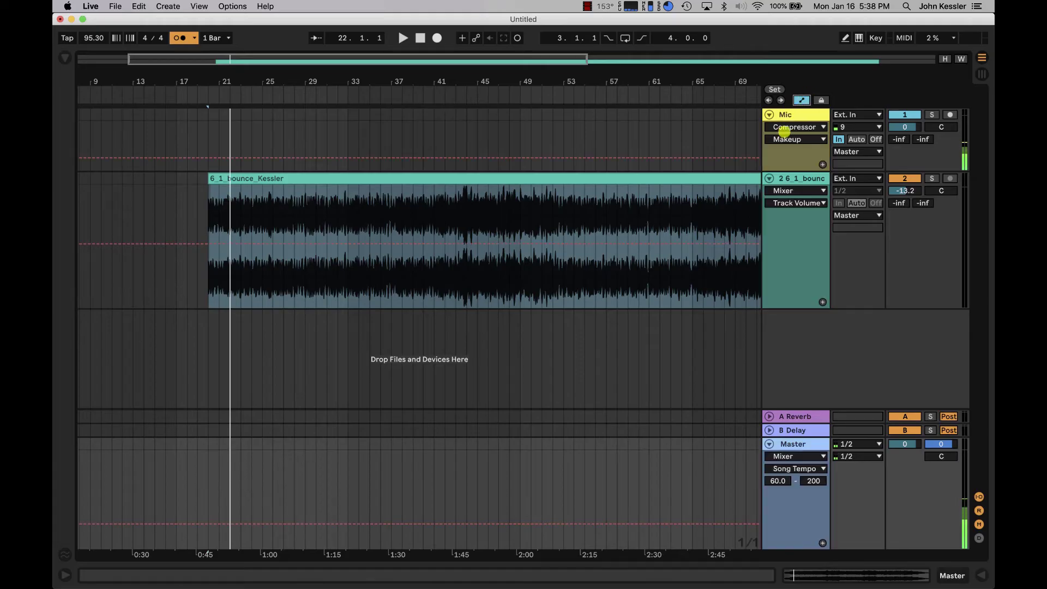
left_click(789, 457)
left_click(787, 476)
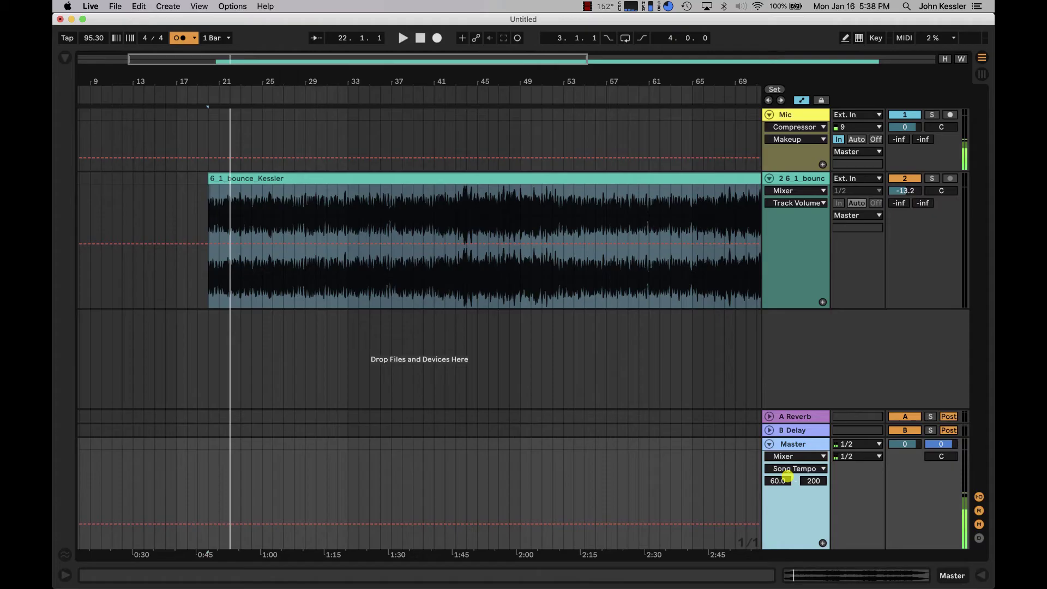
left_click(797, 468)
left_click(786, 511)
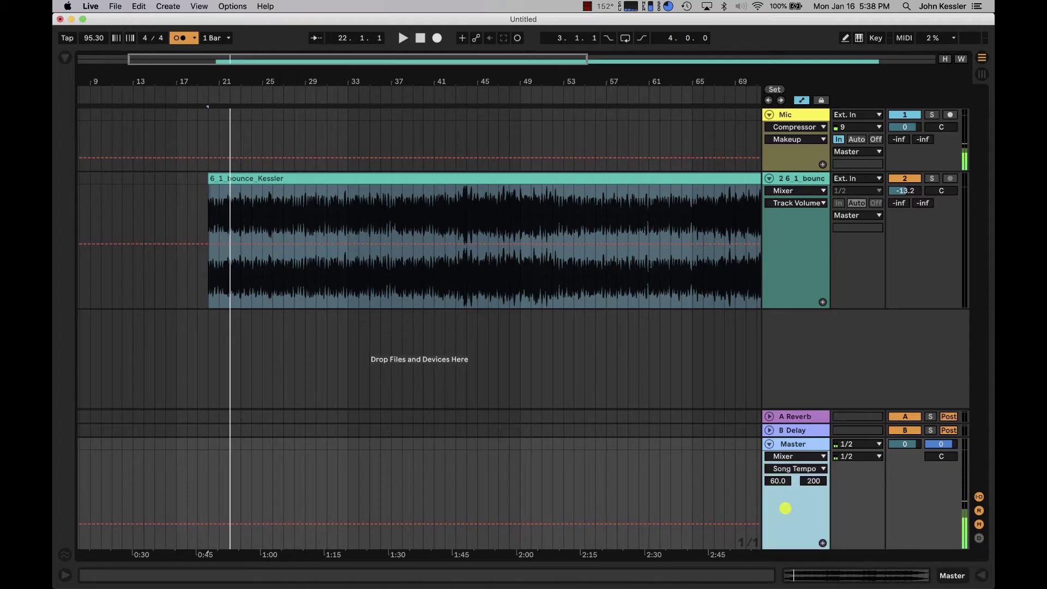
Select bars 20 to 61 in the Master track's tempo lane and raise the tempo there to 112 BPM.
left_click(356, 502)
scroll(240, 494, "right", 4)
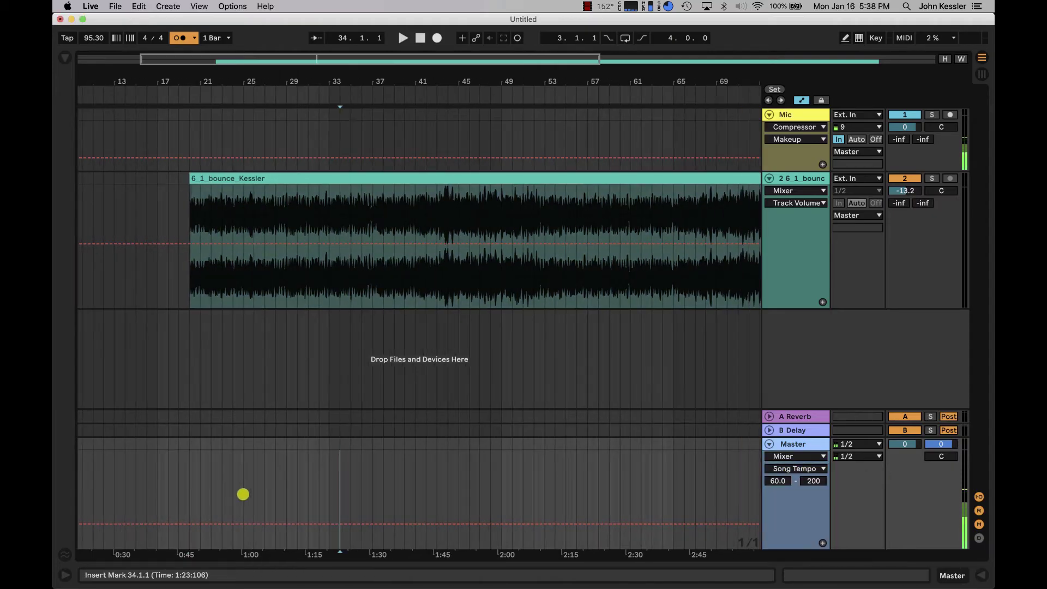
scroll(243, 494, "left", 6)
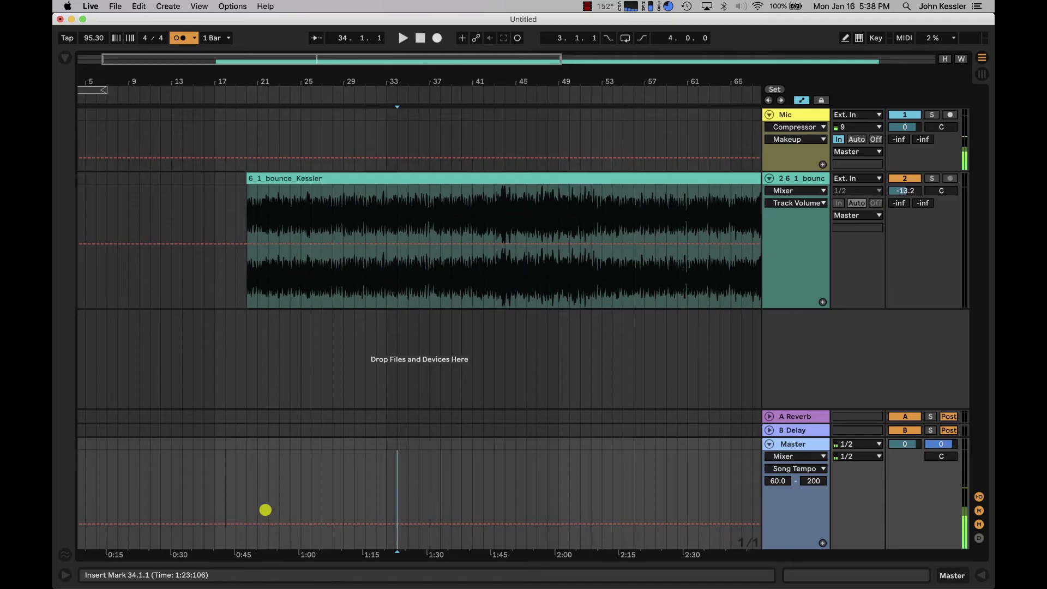
left_click_drag(245, 506, 685, 518)
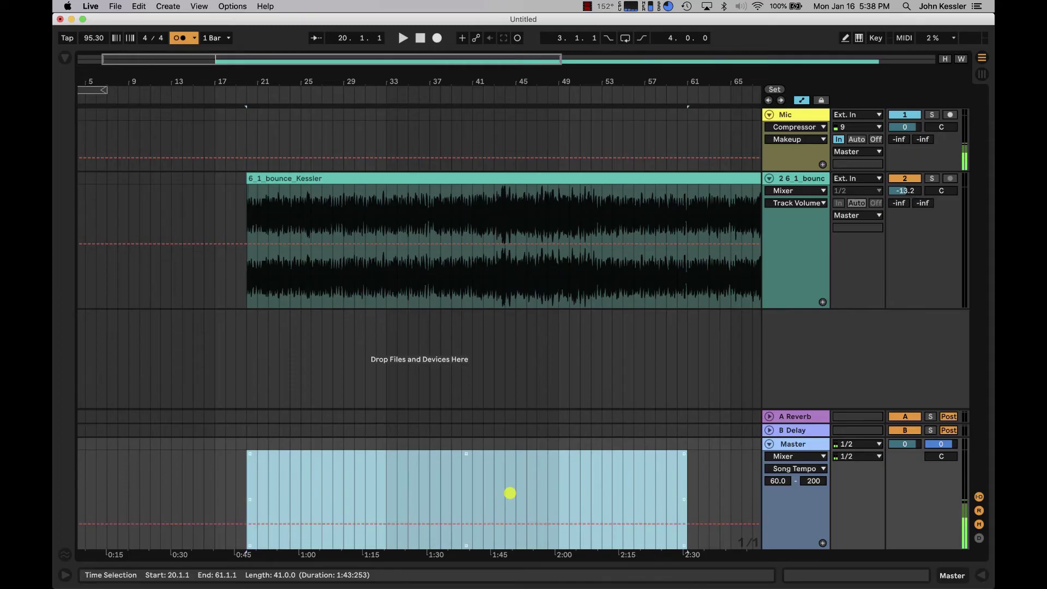
mouse_move(515, 507)
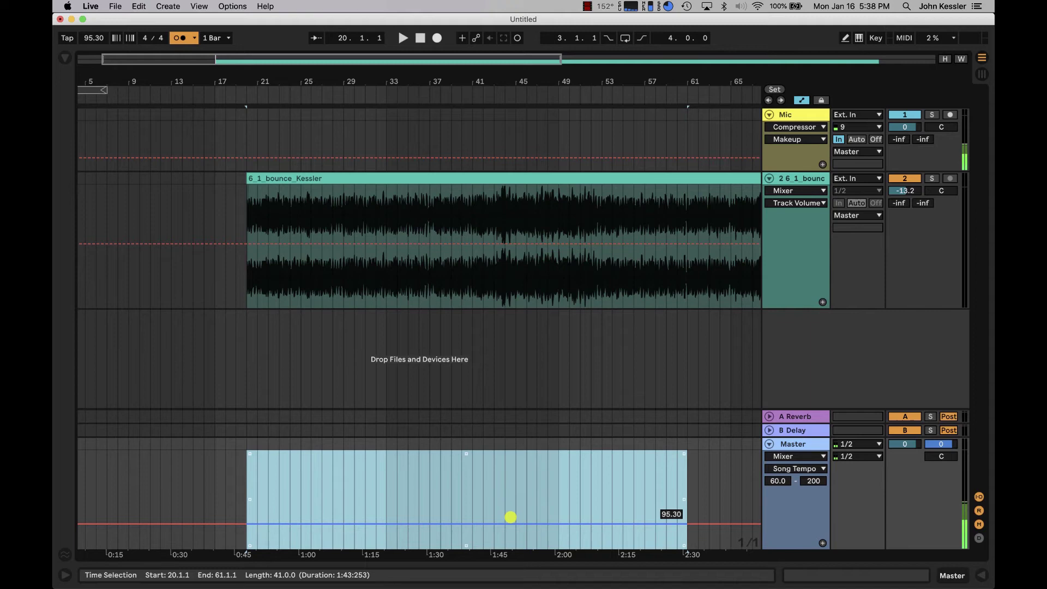
mouse_move(511, 516)
left_mouse_down()
mouse_move(511, 480)
mouse_move(510, 506)
left_mouse_up()
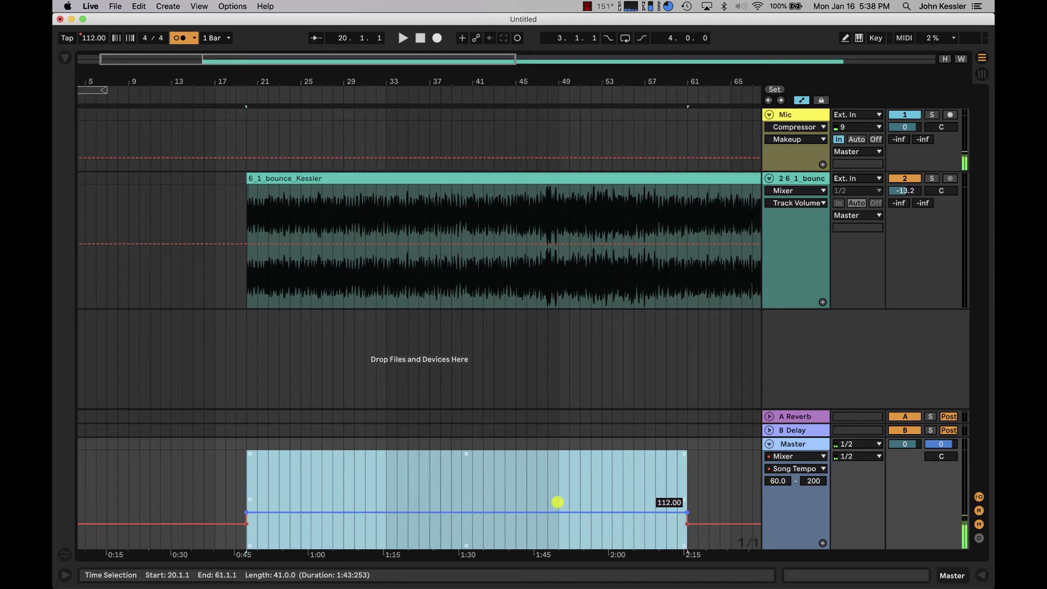
Undo the tempo automation edits and fold the Master track.
left_click(557, 511)
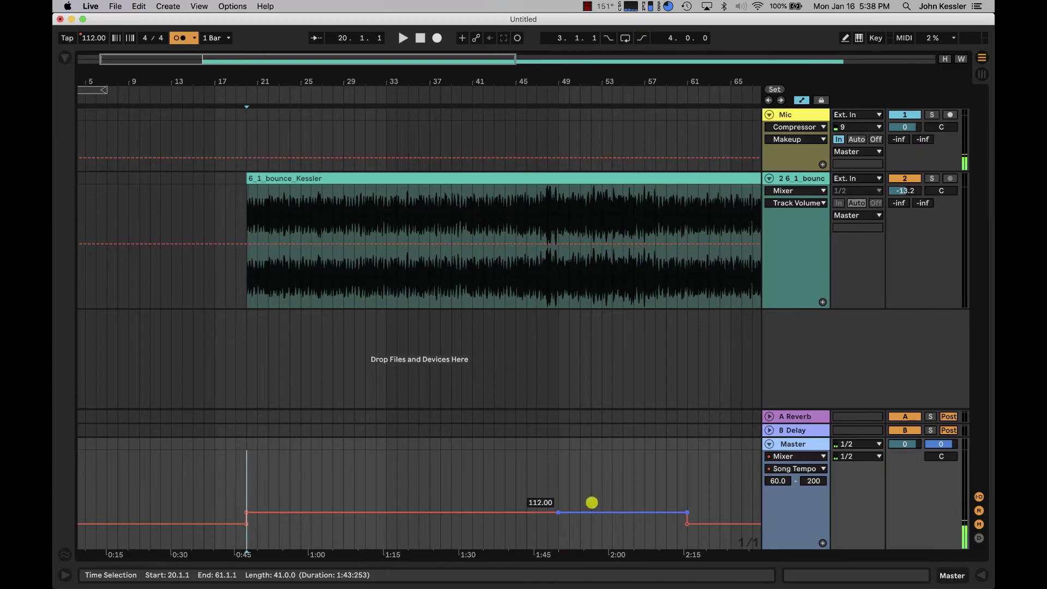
left_click_drag(591, 502, 592, 495)
key("super+z")
key("super+z")
key("super+z")
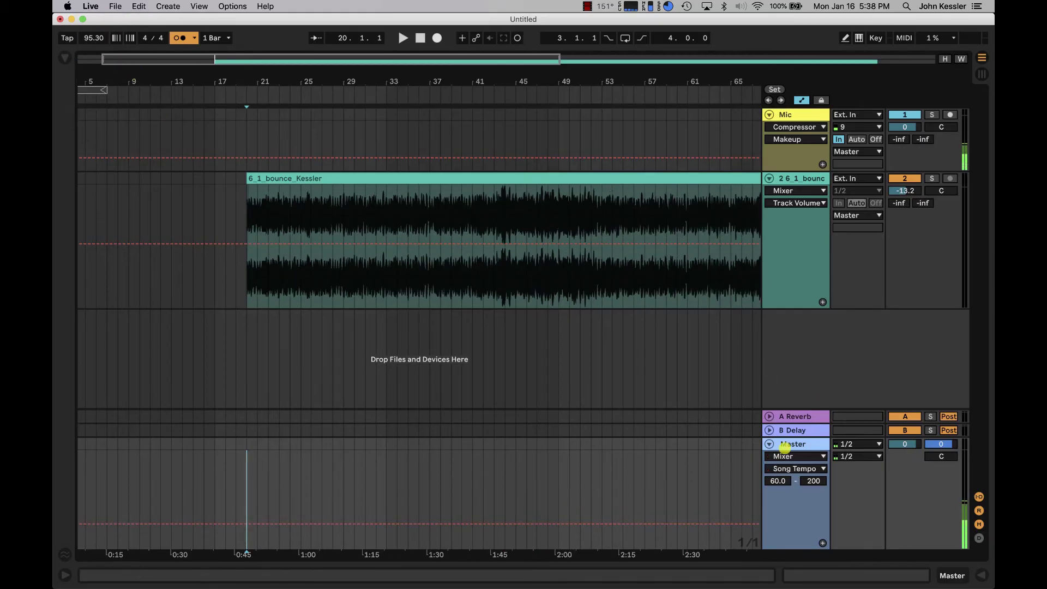
left_click(769, 444)
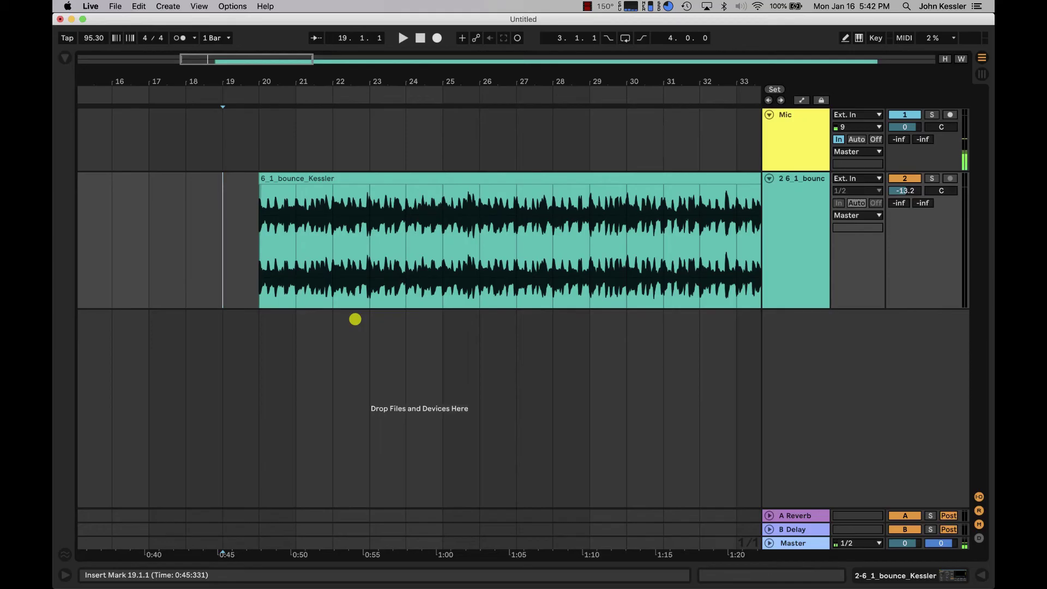
Play the song clip from bar 20 and split it at bar 24.
left_click(321, 182)
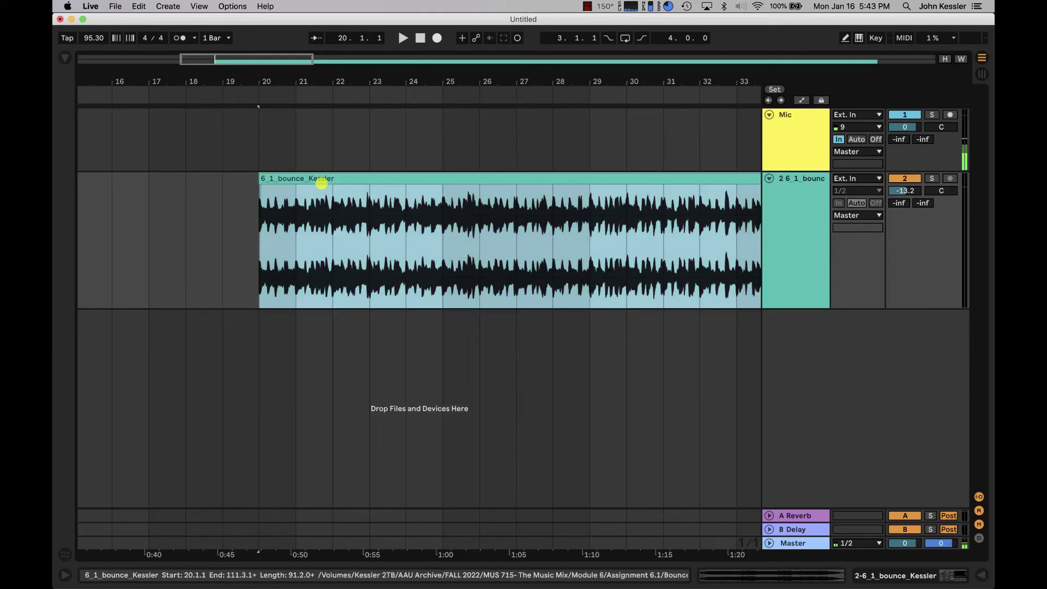
key("space")
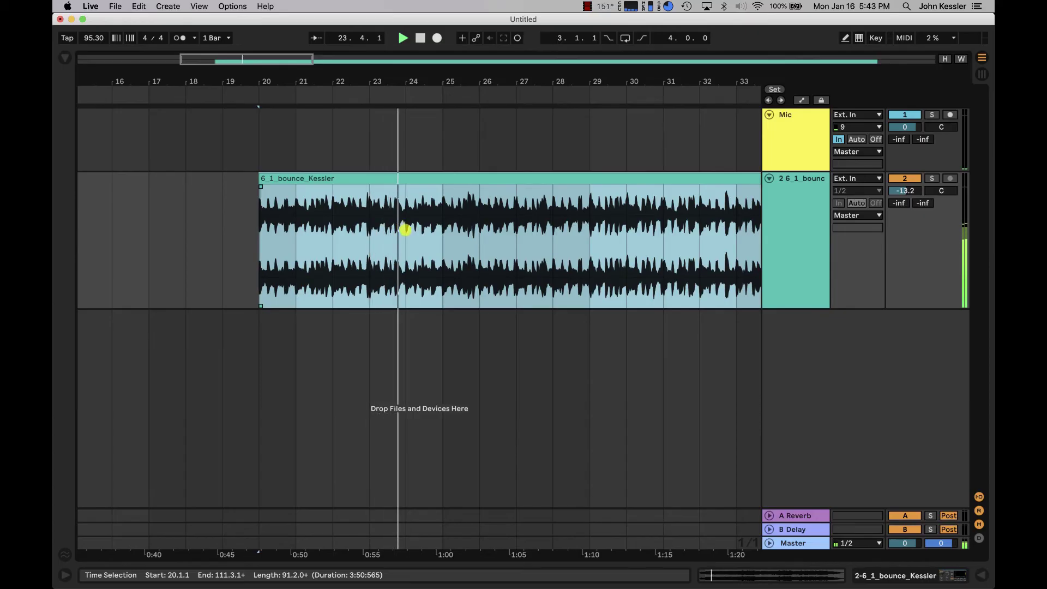
left_click(405, 229)
key("super+e")
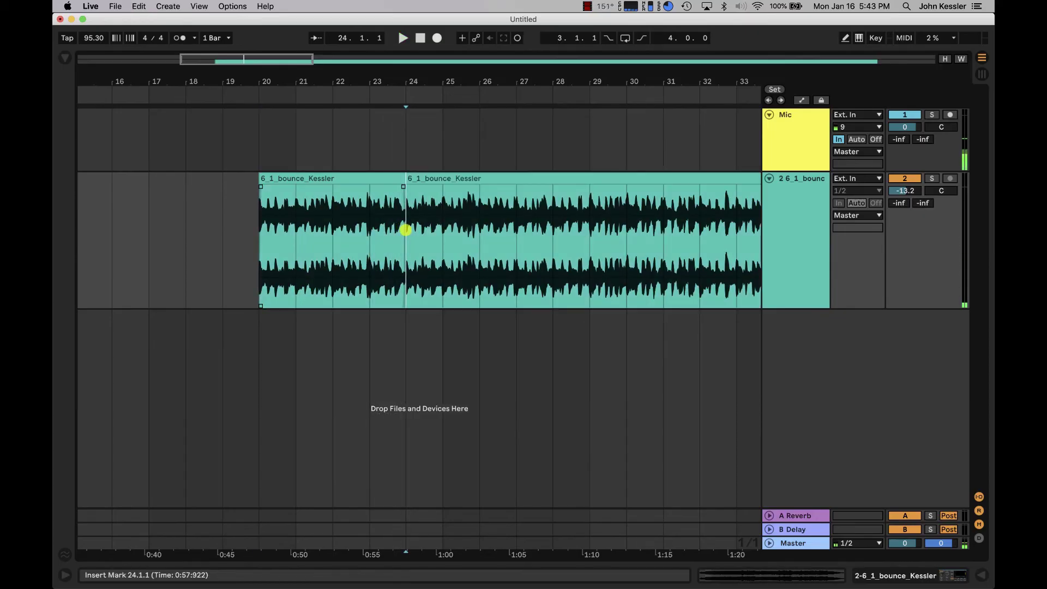
Place the four-bar clip spanning bars 20 to 24 in the song track's first Session View slot.
left_click(354, 178)
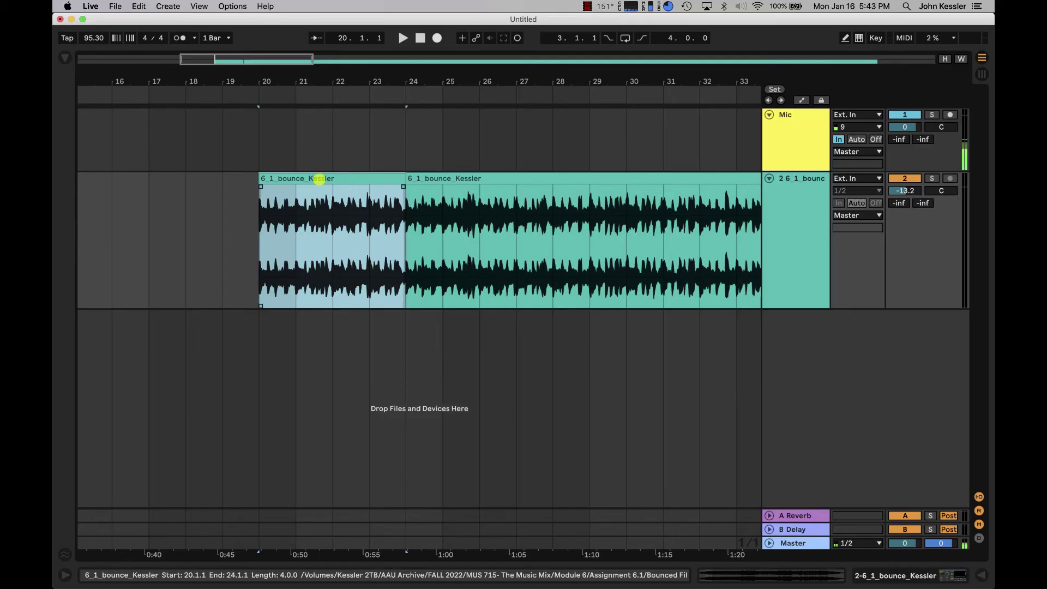
key("Tab")
left_click_drag(319, 178, 126, 77)
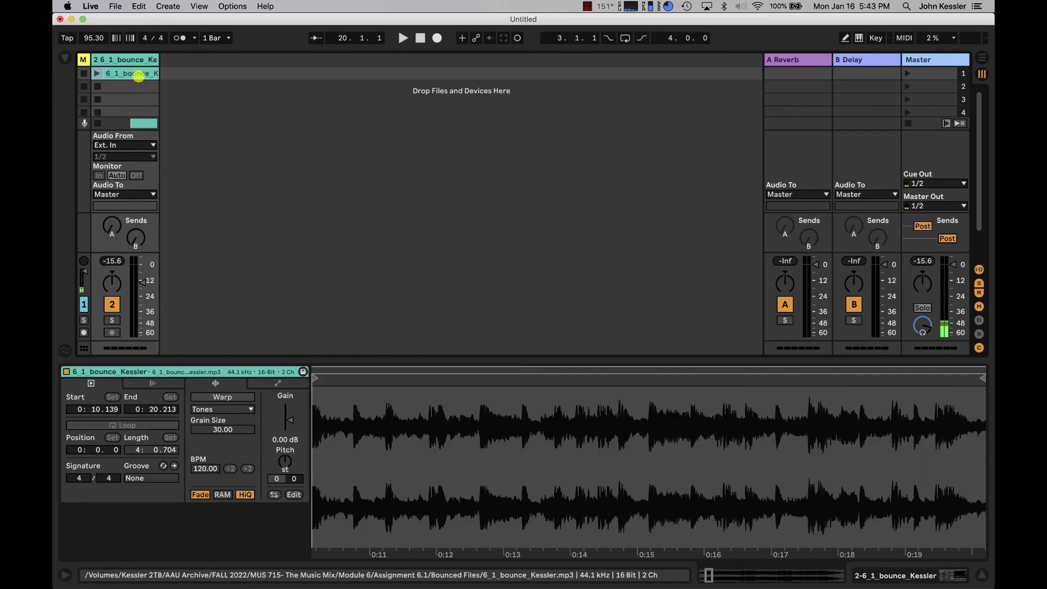
Enable Follow Action on the four-bar clip in the first slot, set it to Play Again, and launch the clip.
double_click(138, 76)
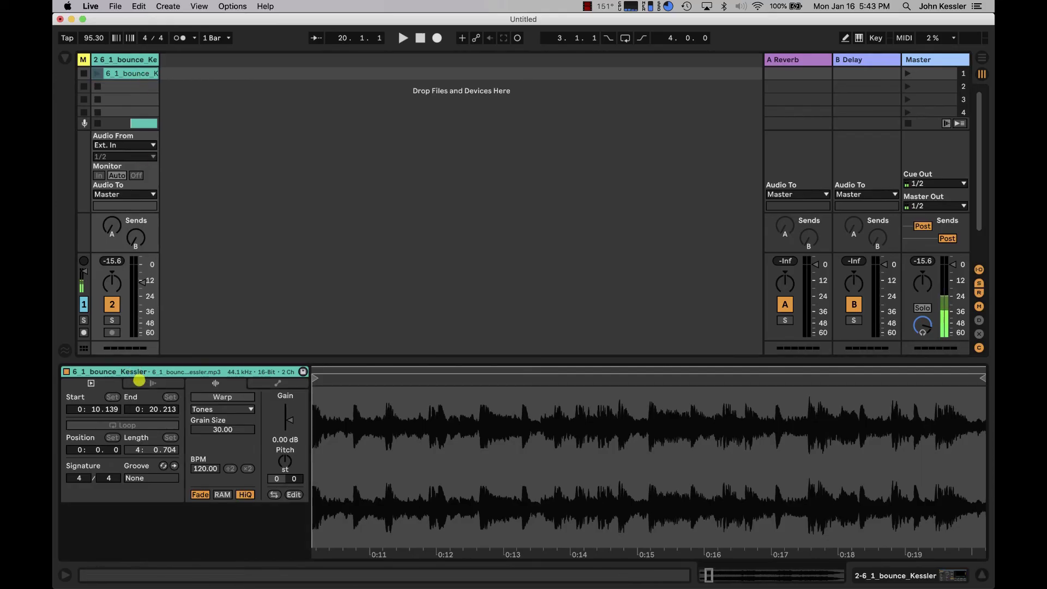
left_click(139, 382)
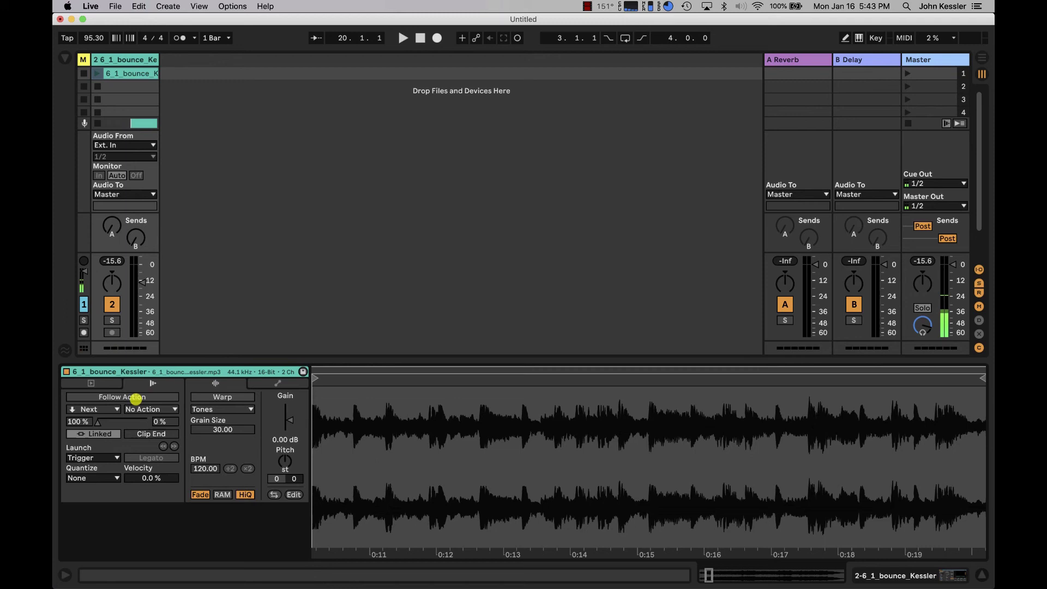
left_click(136, 396)
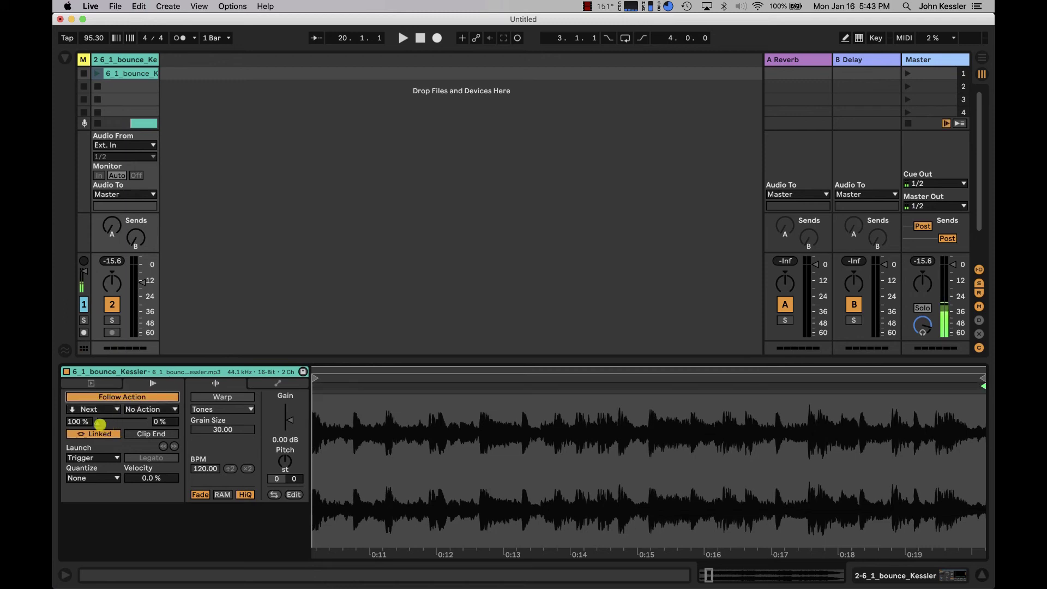
left_click(94, 410)
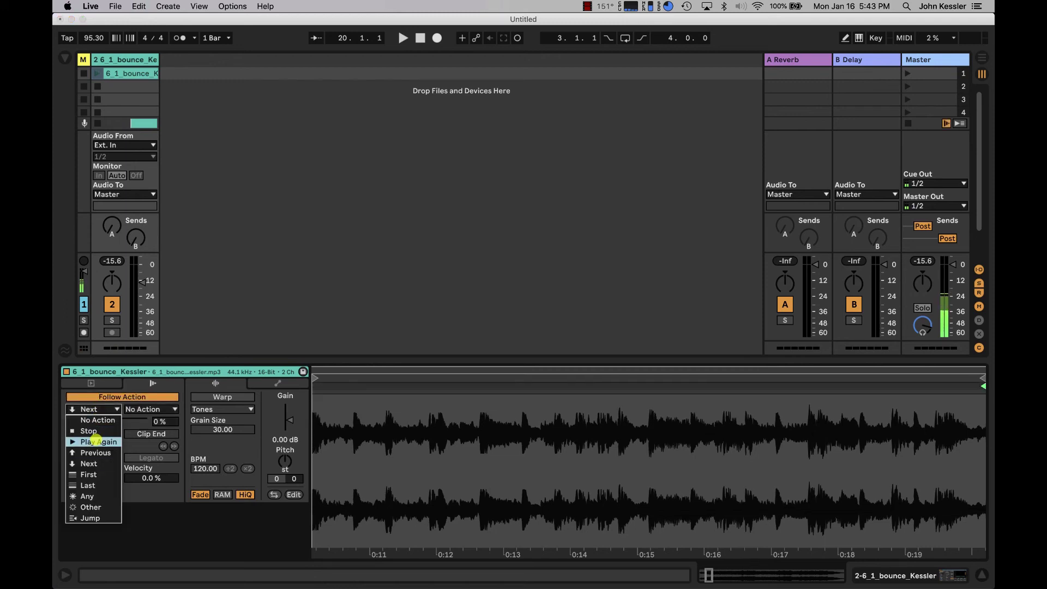
left_click(97, 440)
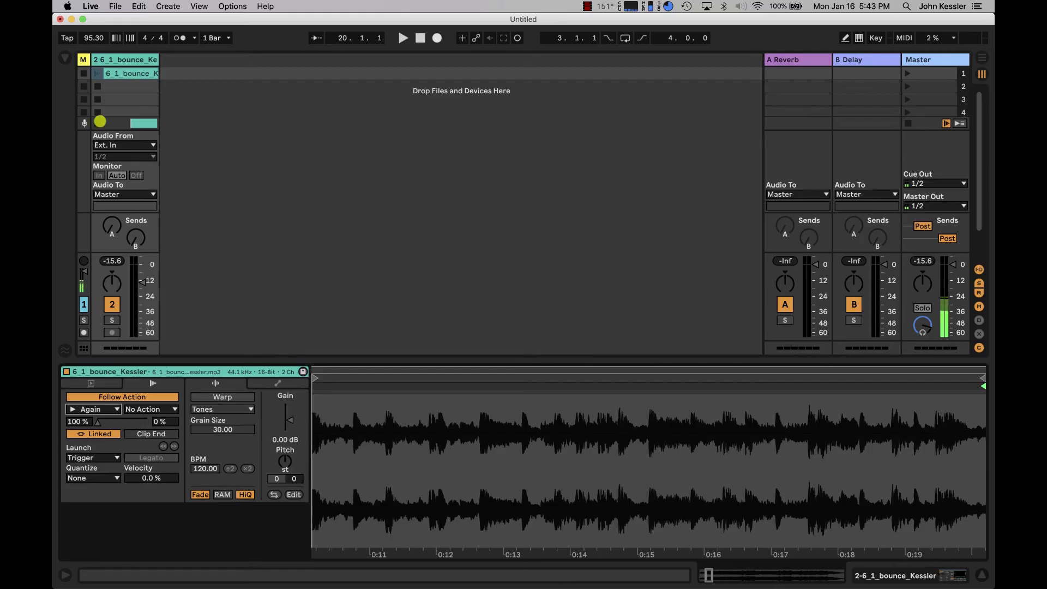
left_click(97, 74)
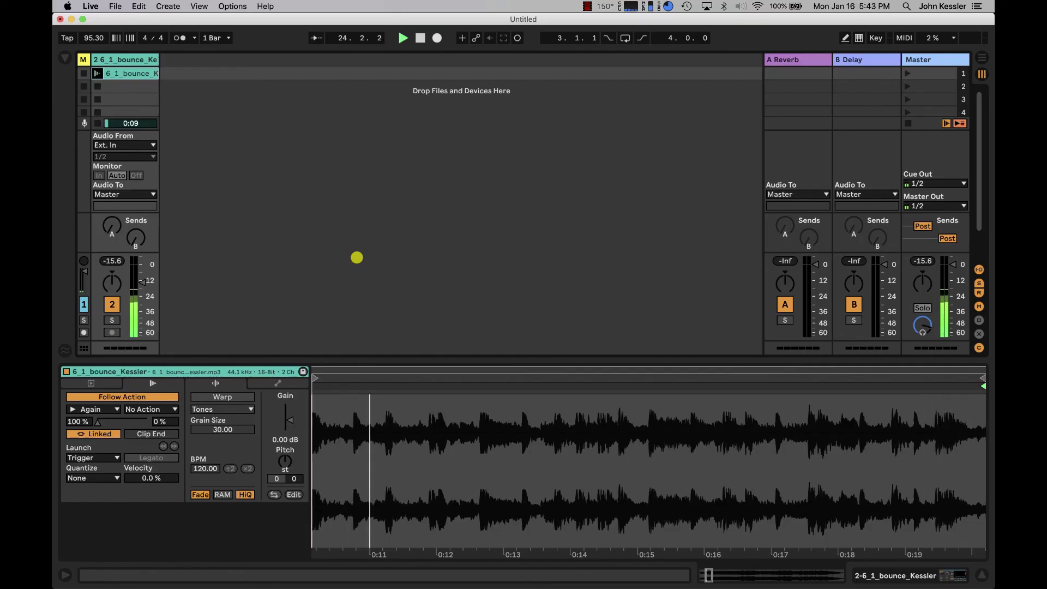
Return playback to the arrangement and play the beginning of the song clip at bar 20.
key("Tab")
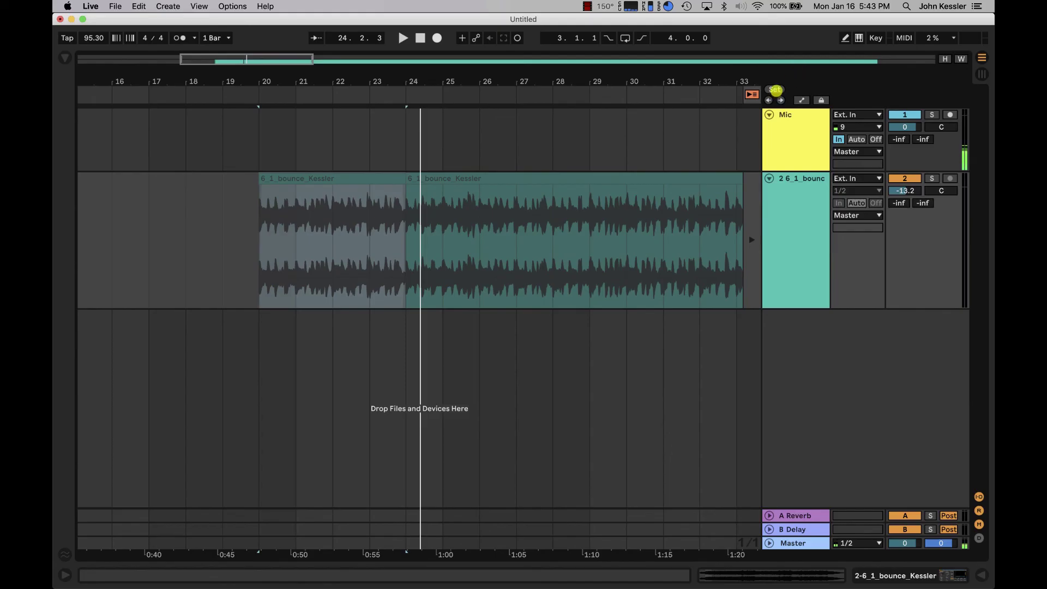
left_click(751, 94)
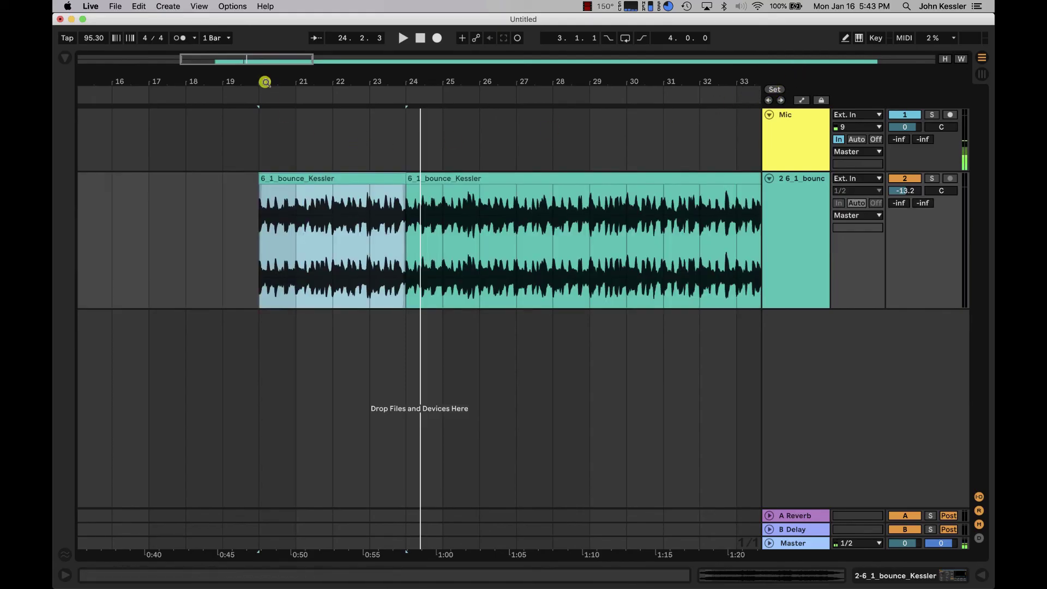
left_click_drag(264, 81, 267, 81)
key("space")
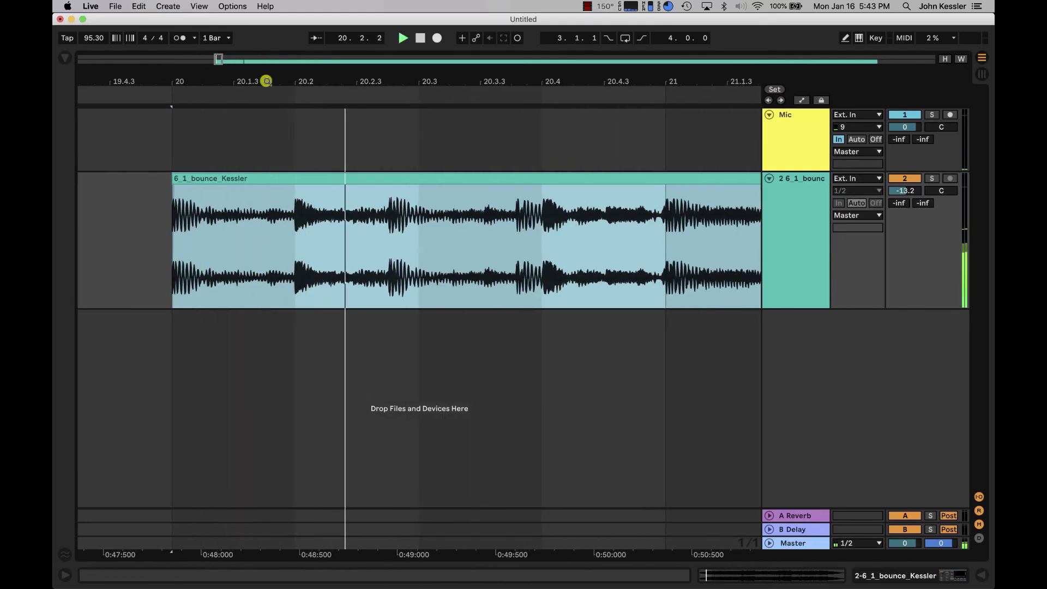
key("space")
key("space")
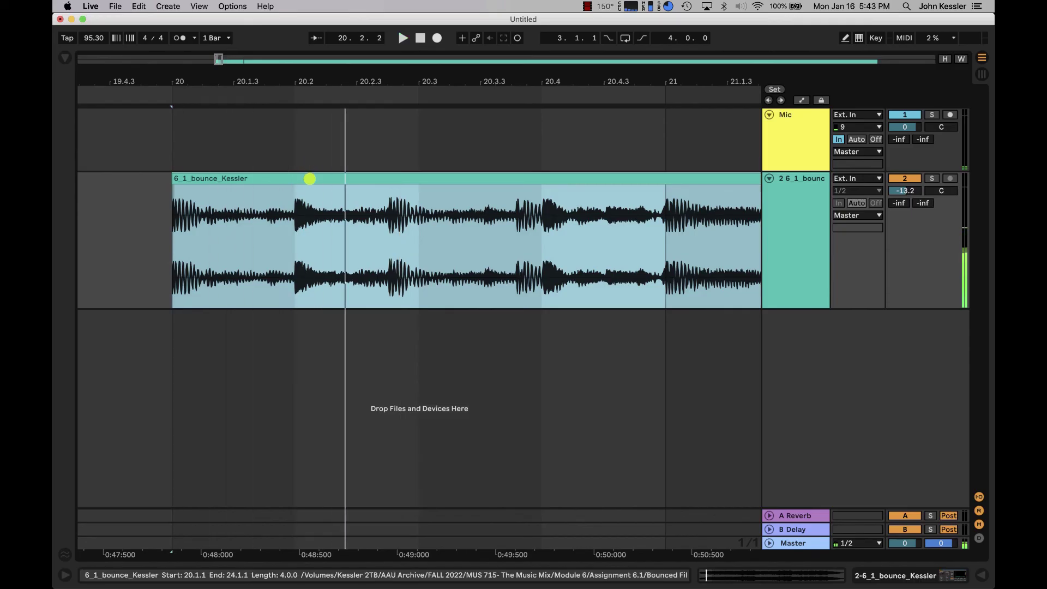
left_click(183, 218)
key("space")
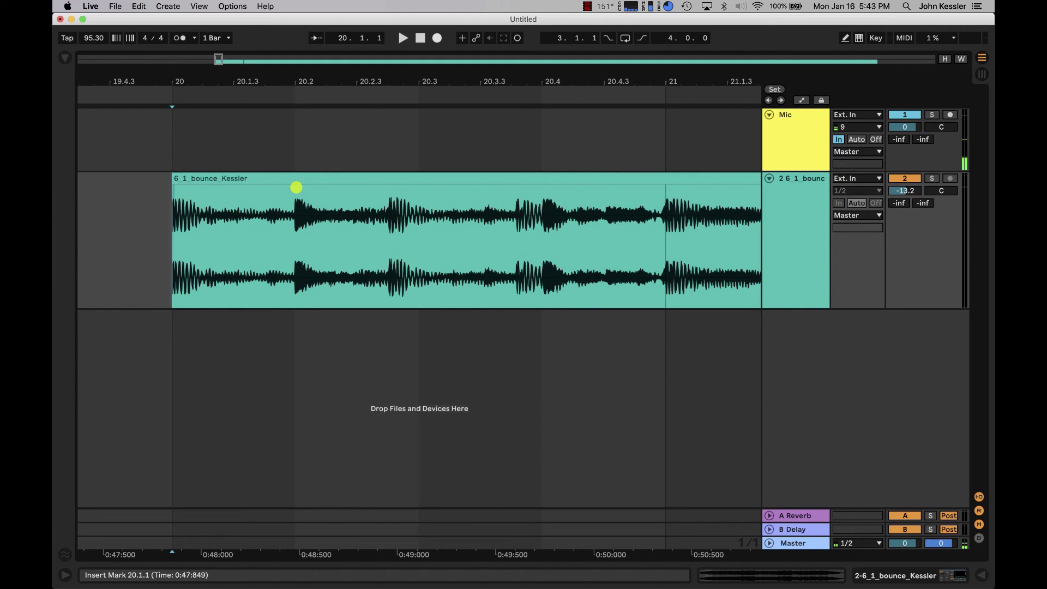
Set the fixed grid to 1/4 and split the song clip at 20.2, one beat after its start.
right_click(325, 148)
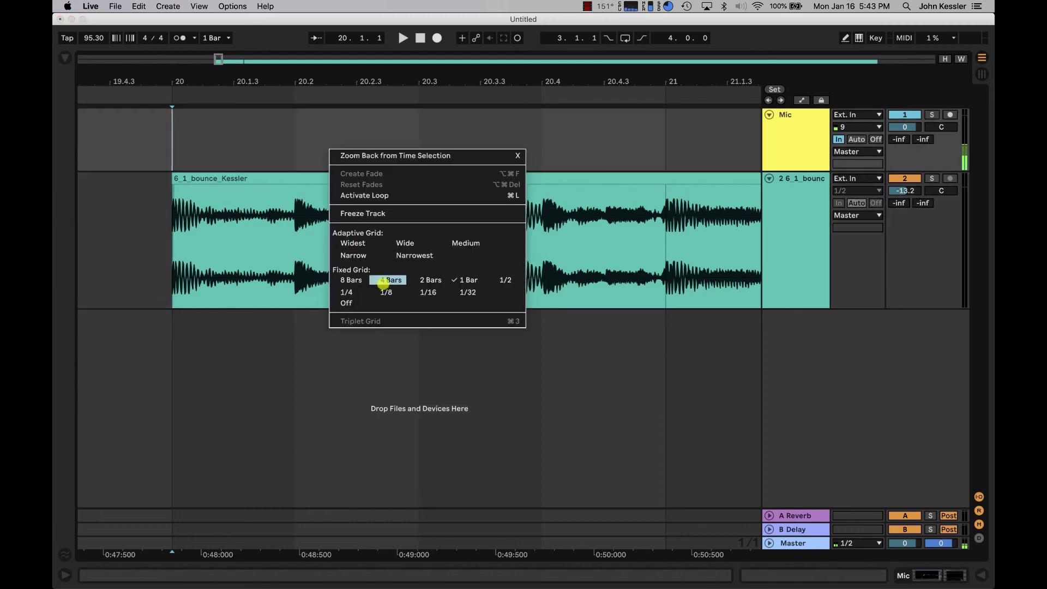
left_click(358, 287)
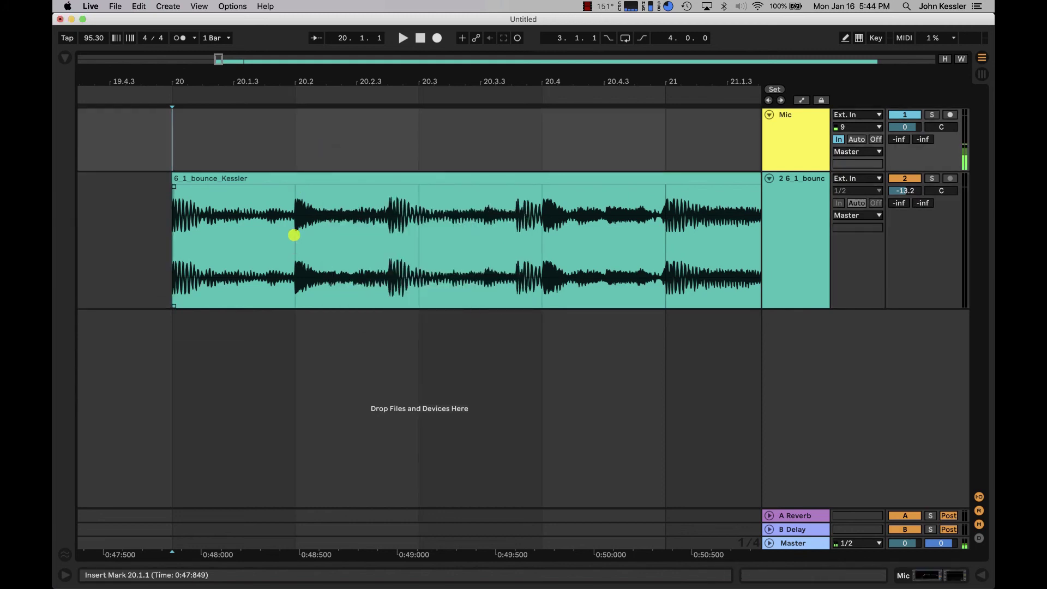
left_click(294, 235)
key("super+e")
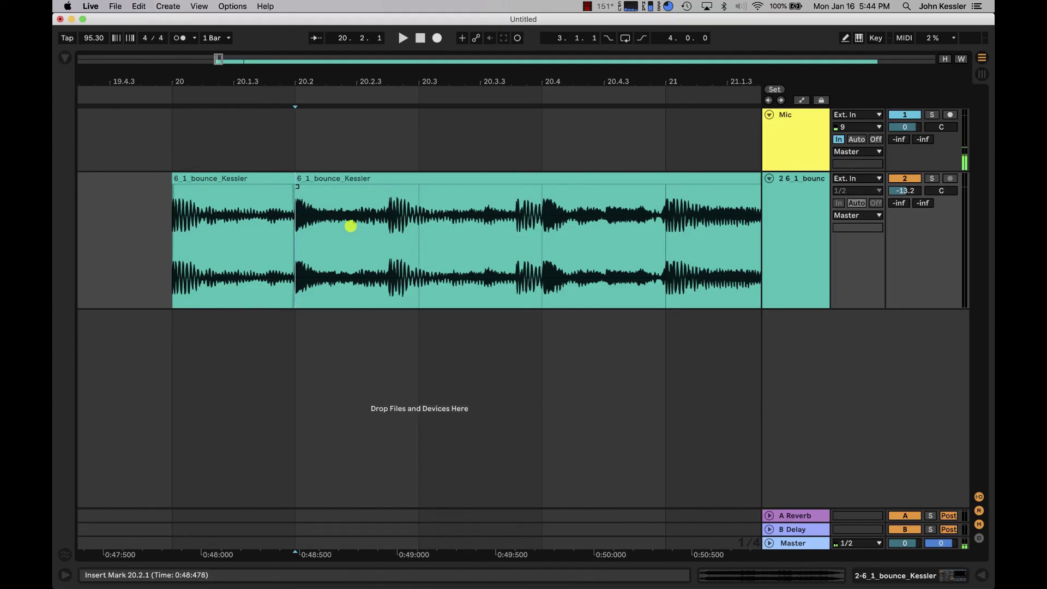
Place the one-beat clip in the song track's second Session View slot and enable its Follow Action with Play Again.
key("Tab")
left_click_drag(266, 179, 145, 87)
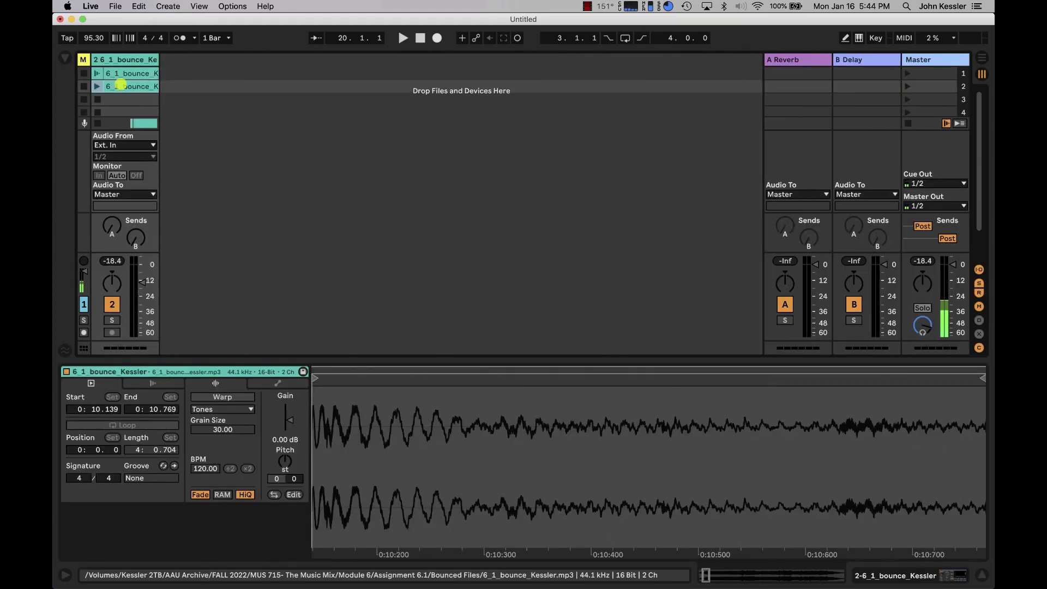
left_click(163, 385)
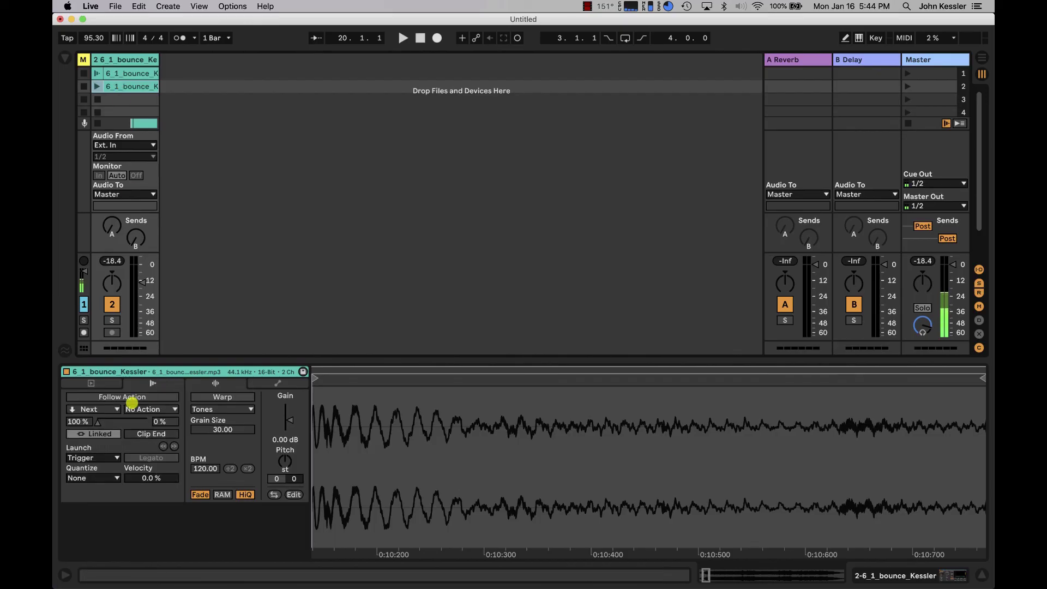
left_click(132, 397)
left_click(109, 409)
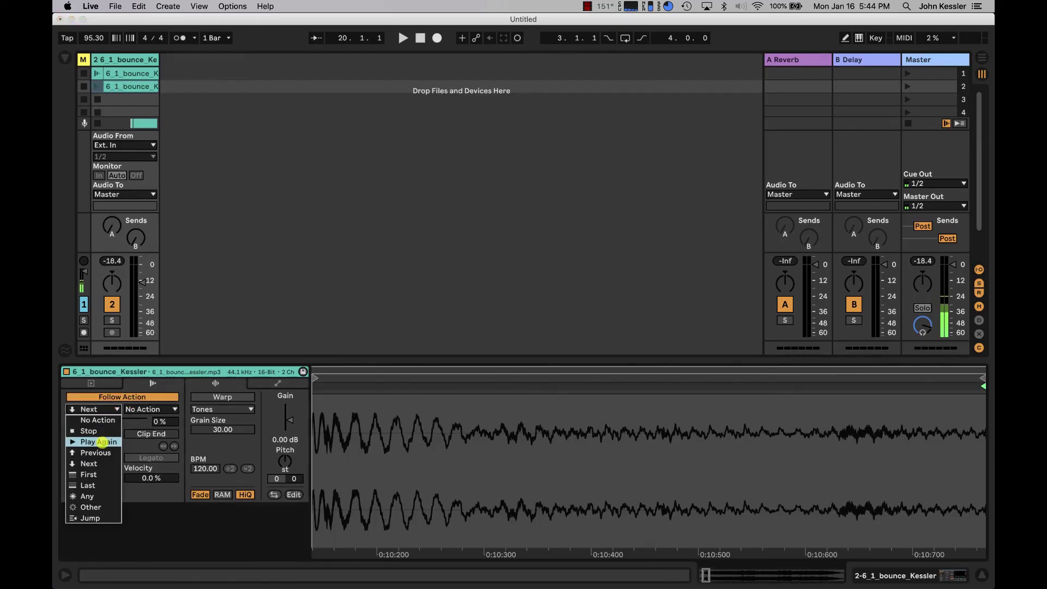
left_click(102, 441)
Launch and stop the one-beat clip in the second slot, and examine the song's waveform around its start and end markers.
left_click(98, 86)
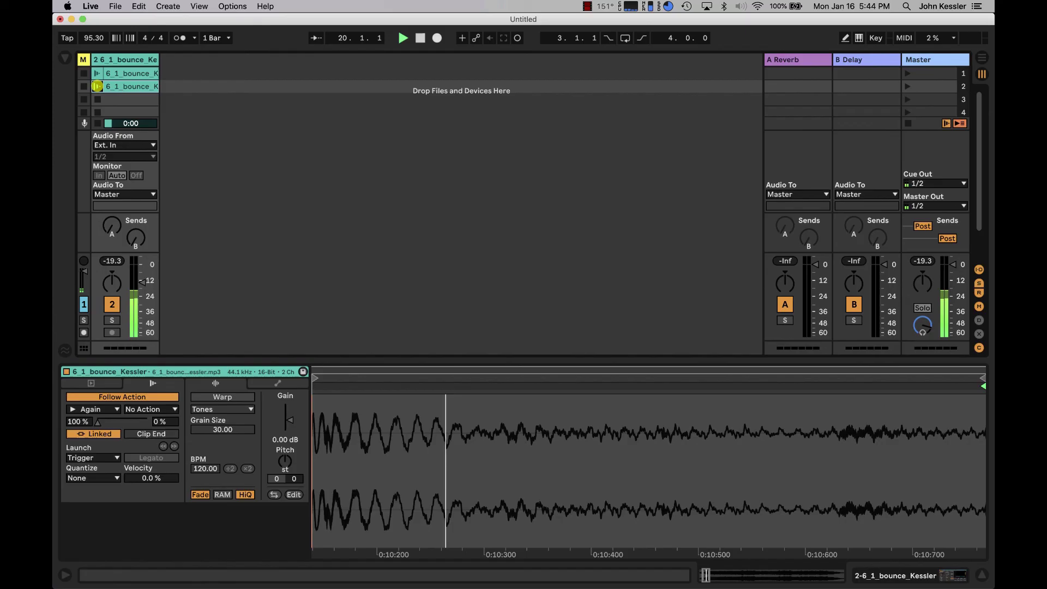
left_click(97, 99)
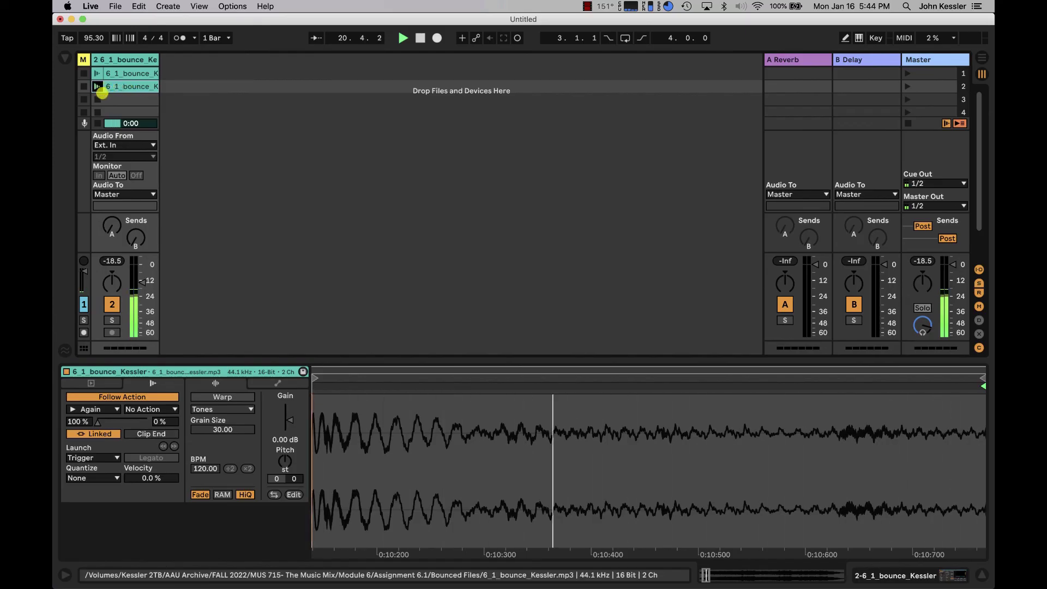
left_click(133, 87)
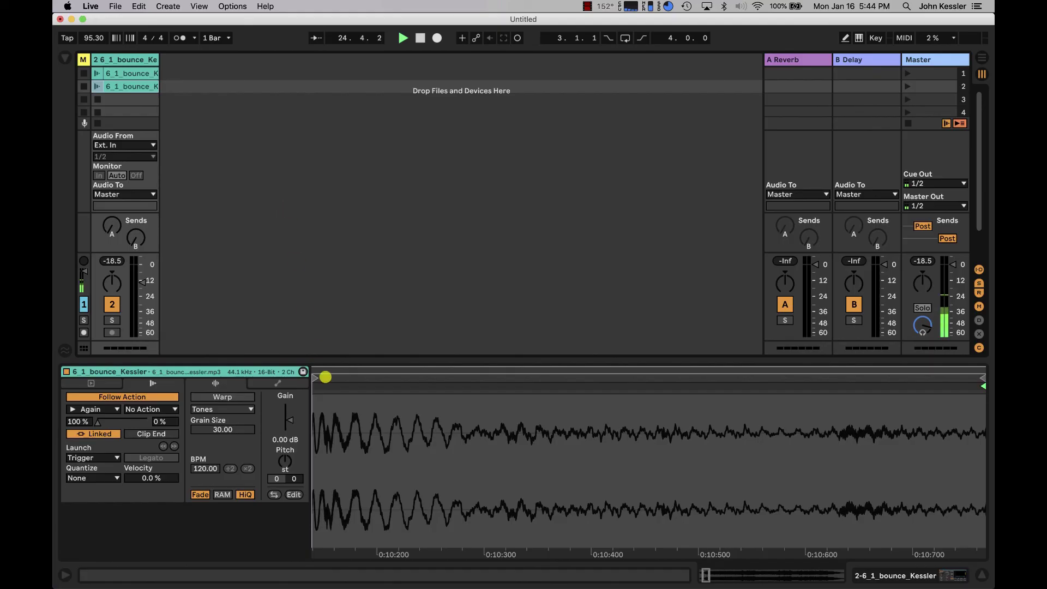
left_click_drag(351, 398, 351, 322)
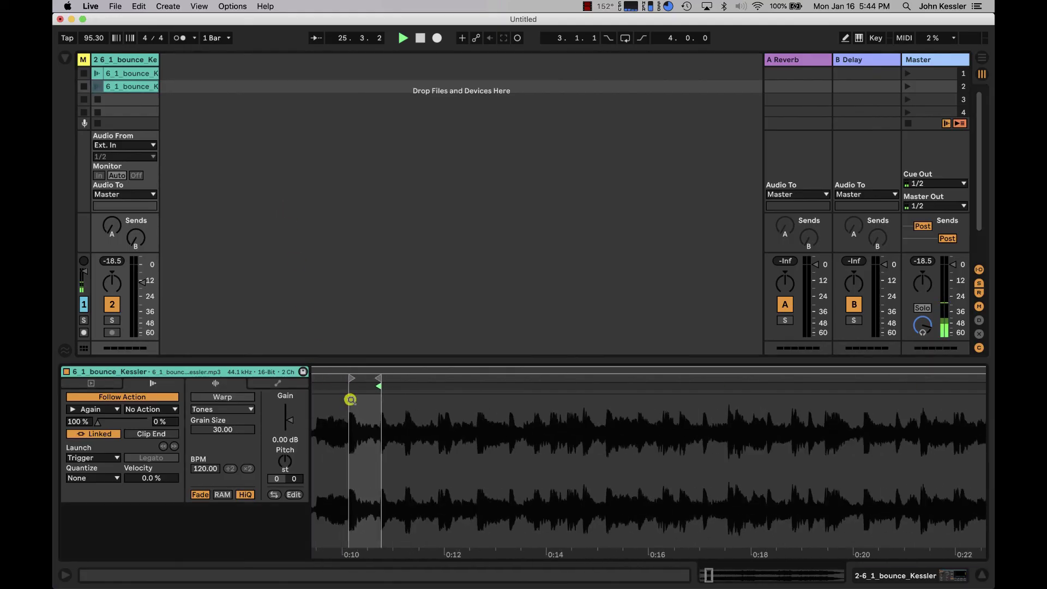